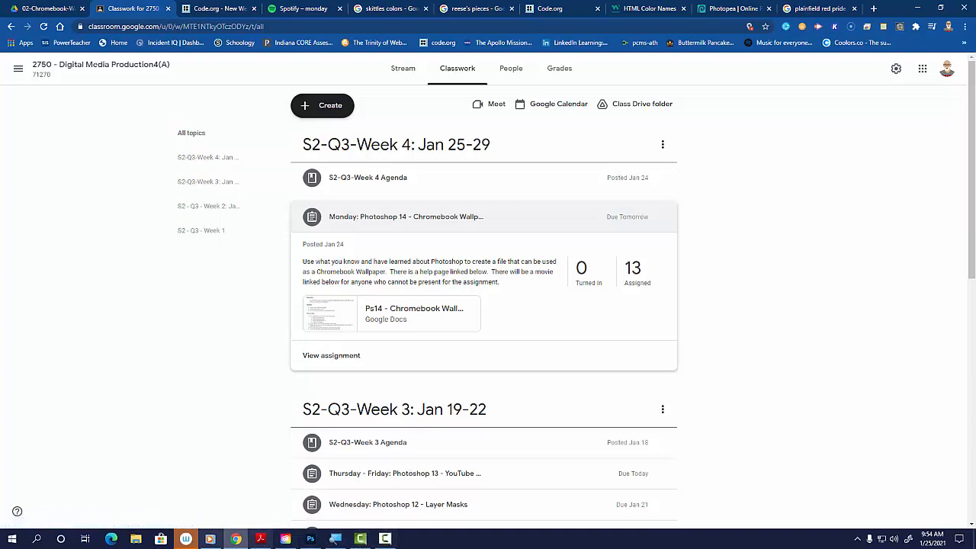
# - Review the wallpaper assignment's size, design and step-by-step requirements in Adobe Acrobat Reader, and view the PCMS example in Photoshop
pyautogui.click(264, 540)
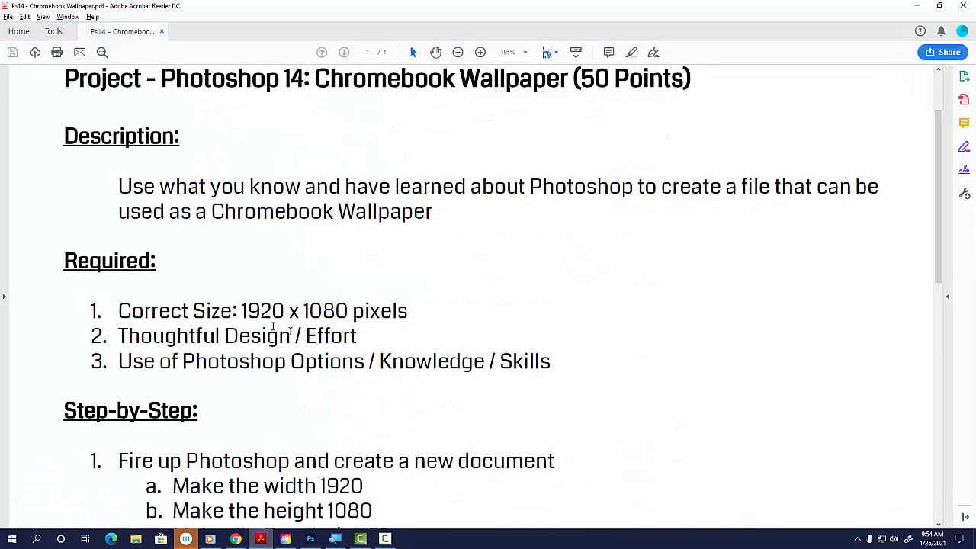
pyautogui.moveTo(241, 313); pyautogui.dragTo(348, 315)
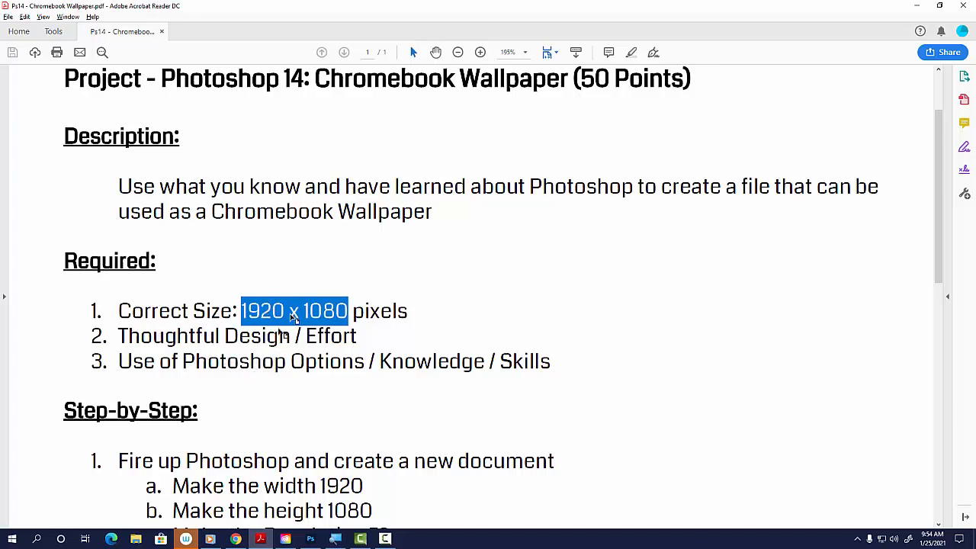
pyautogui.moveTo(118, 336); pyautogui.dragTo(357, 339)
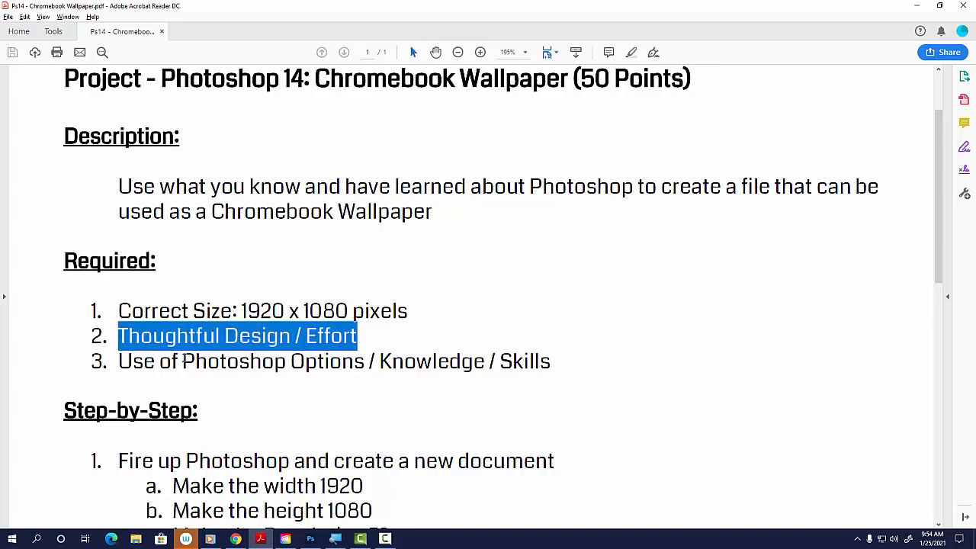
pyautogui.moveTo(183, 360); pyautogui.dragTo(294, 369)
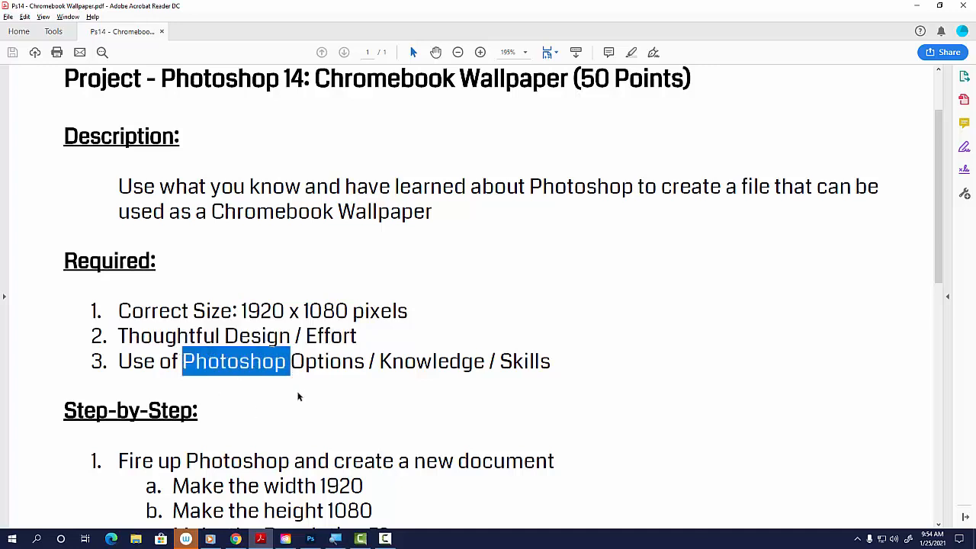
pyautogui.scroll(-5, 340, 388)
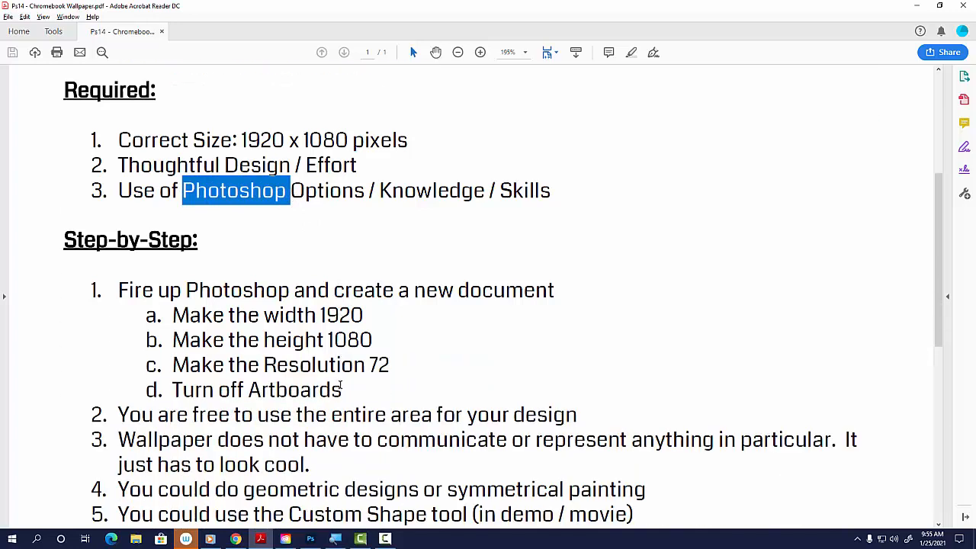
pyautogui.scroll(-3, 341, 387)
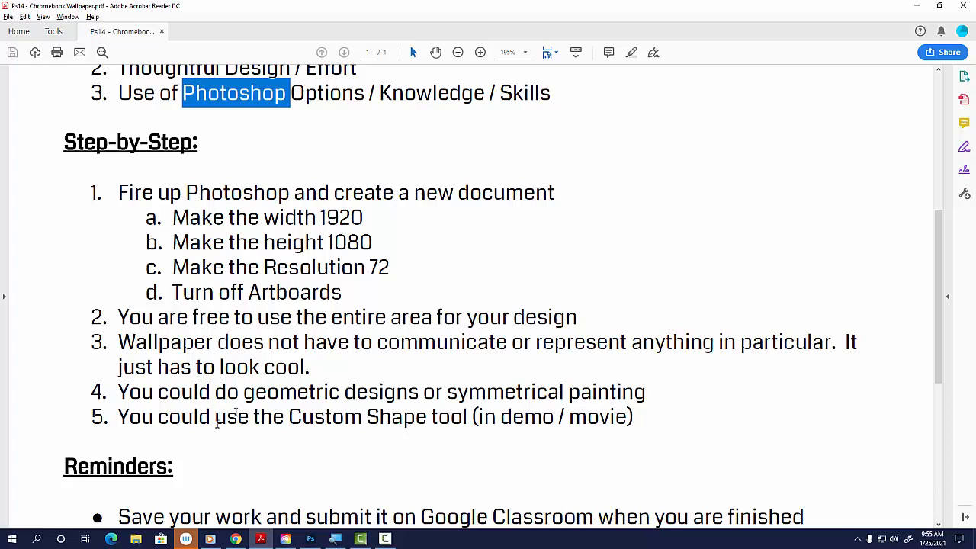
pyautogui.moveTo(118, 342); pyautogui.dragTo(654, 356)
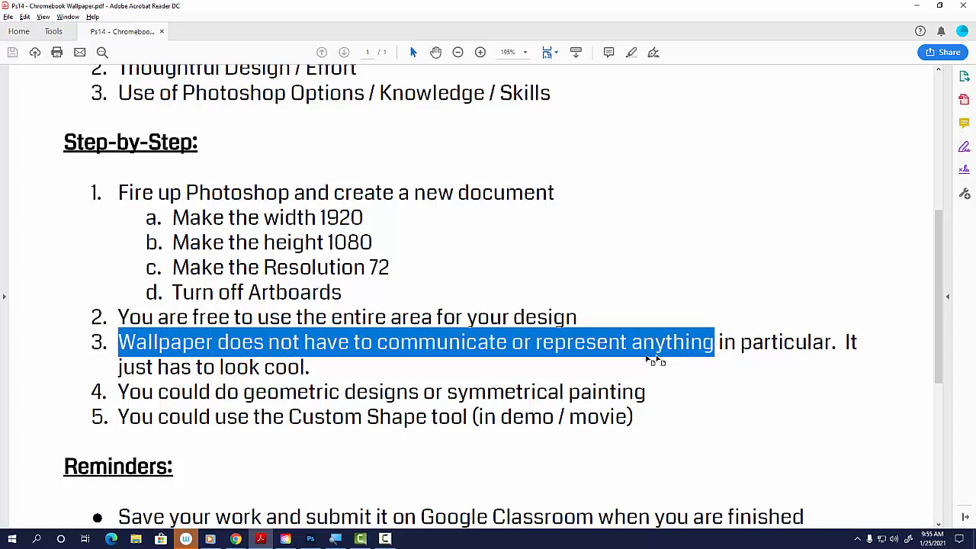
pyautogui.moveTo(157, 368); pyautogui.dragTo(315, 368)
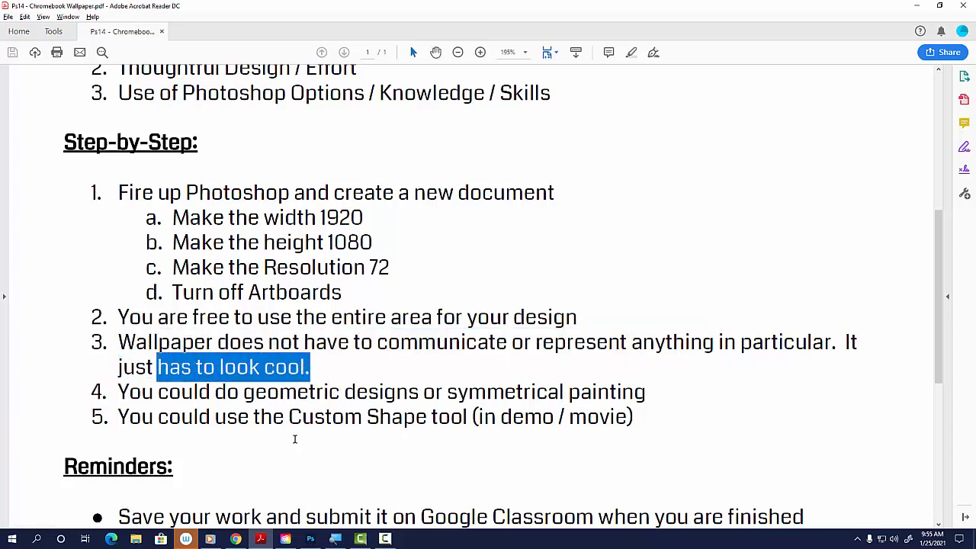
pyautogui.moveTo(244, 393); pyautogui.dragTo(419, 393)
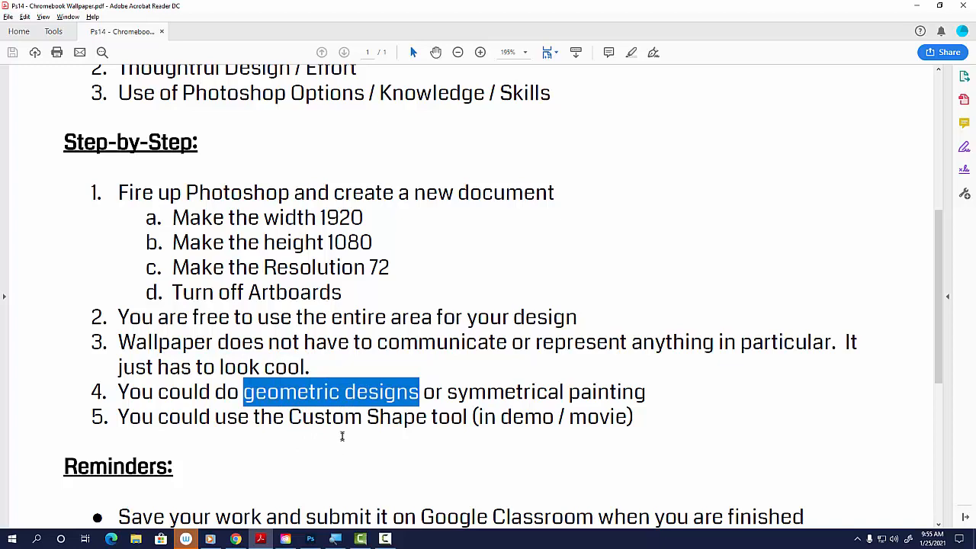
pyautogui.click(308, 541)
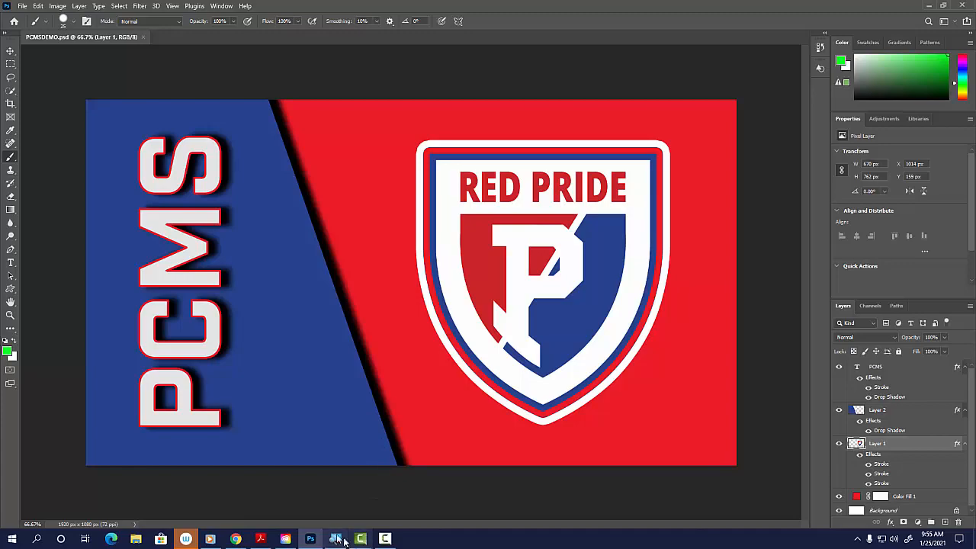
# - Switch to Photopea in Chrome and create a new 1920 x 1080 px project from the FB Event Image preset
pyautogui.click(236, 540)
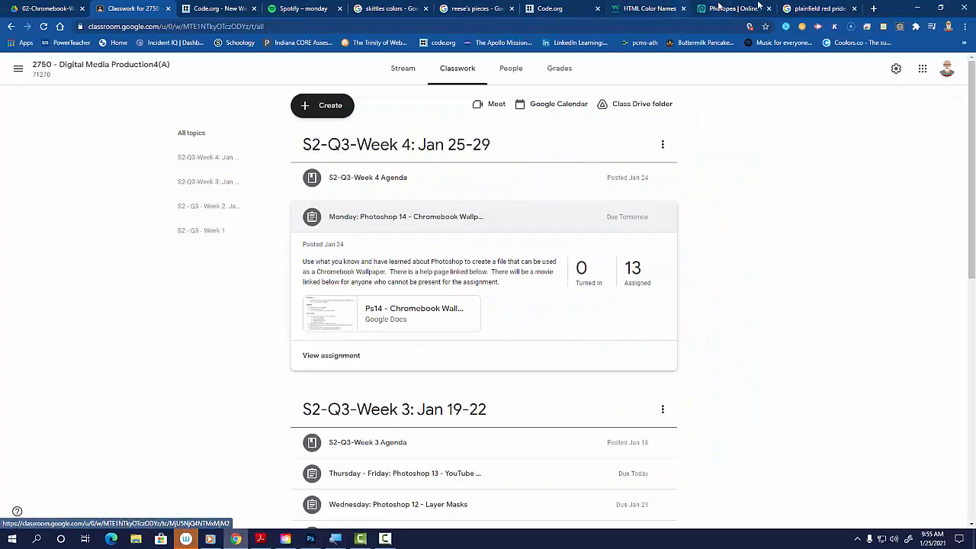
pyautogui.click(759, 6)
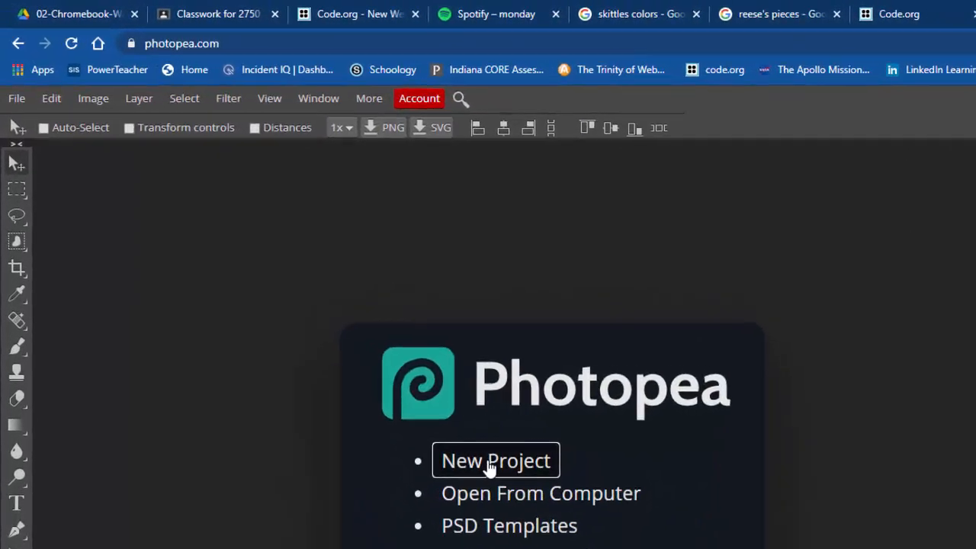
pyautogui.click(303, 282)
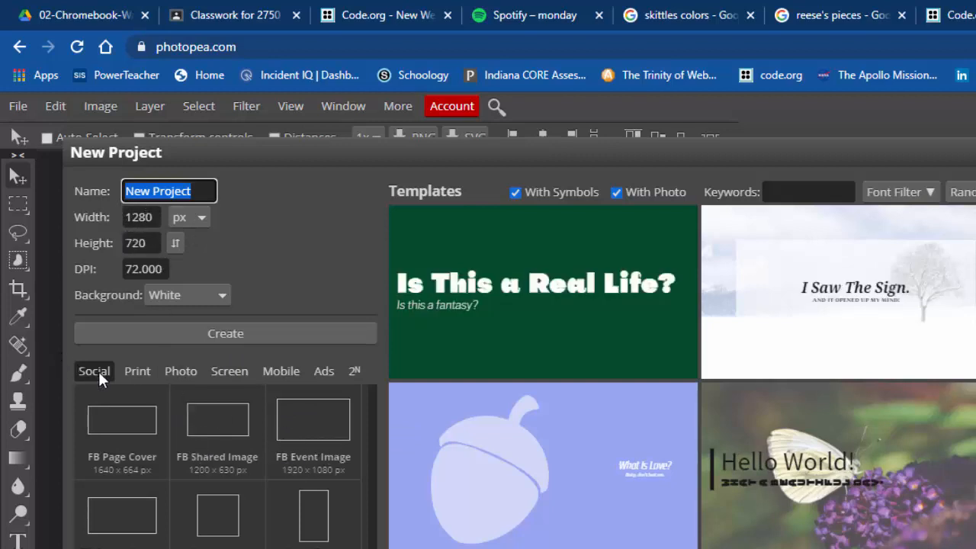
pyautogui.click(227, 372)
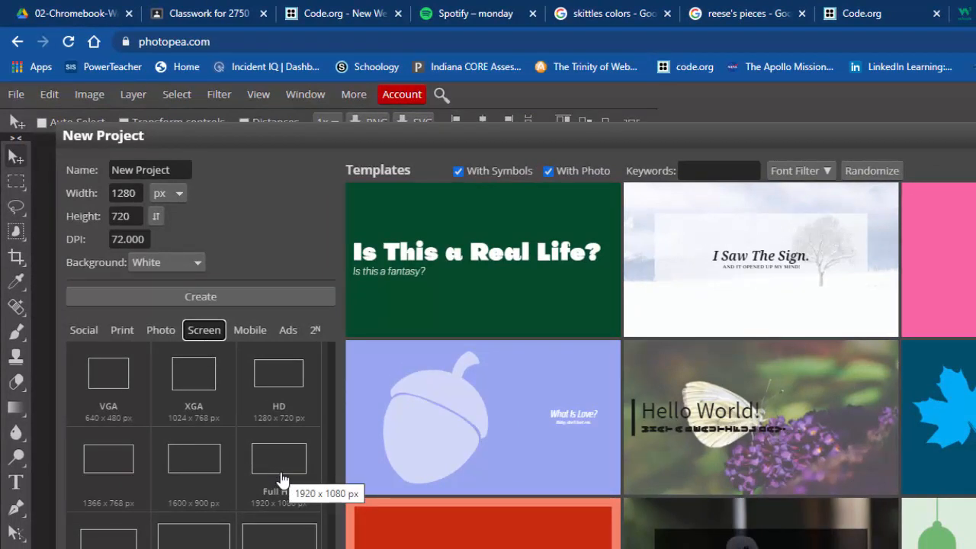
pyautogui.click(83, 333)
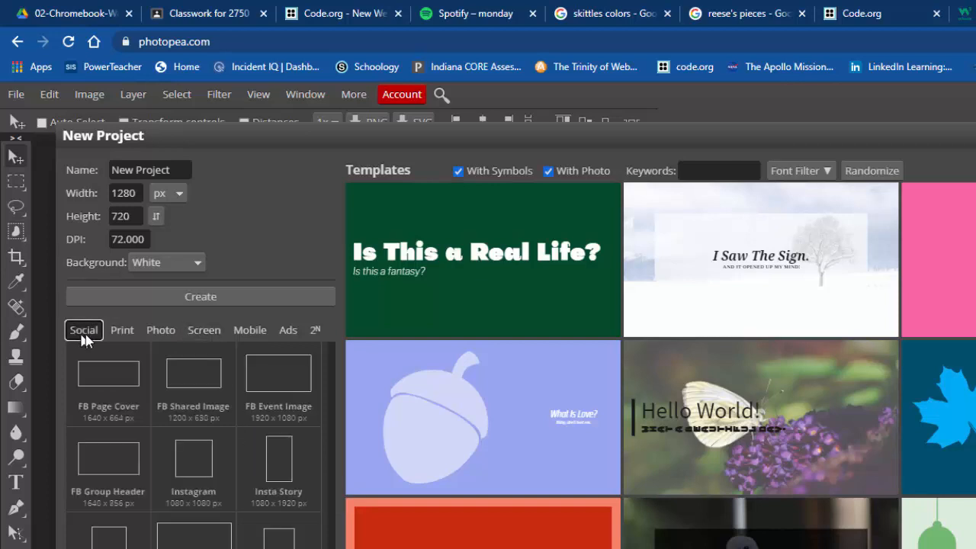
pyautogui.click(287, 389)
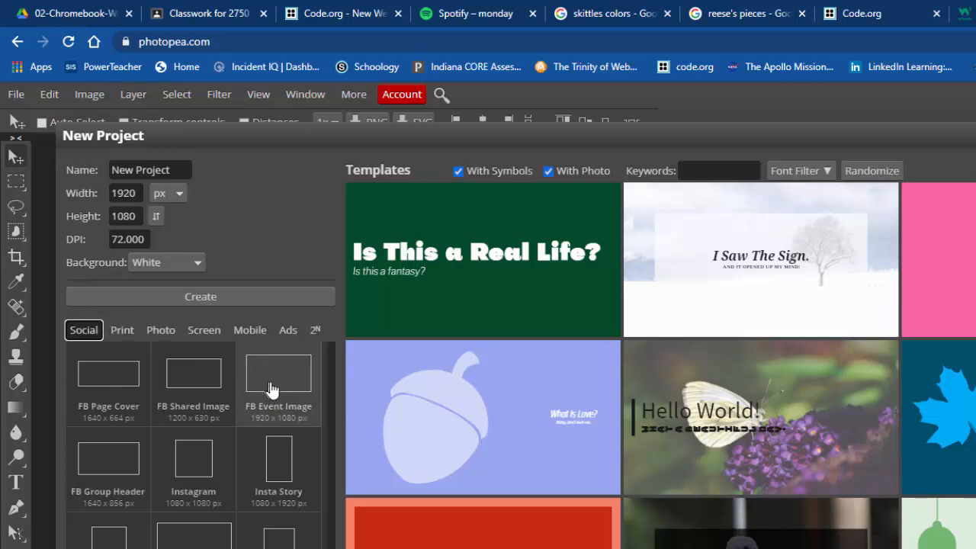
pyautogui.click(221, 306)
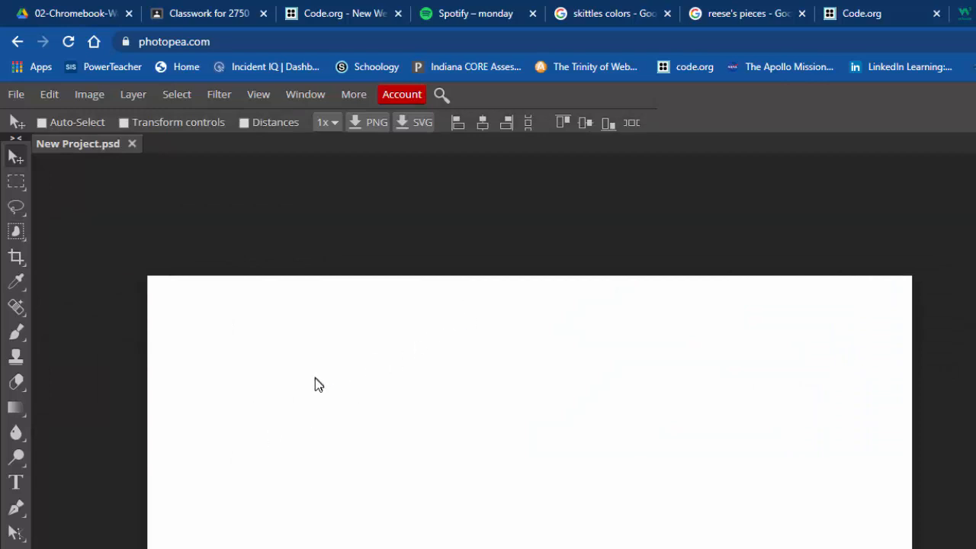
# - Choose the Brush tool and set the foreground color to pure red, ff0000
pyautogui.click(16, 331)
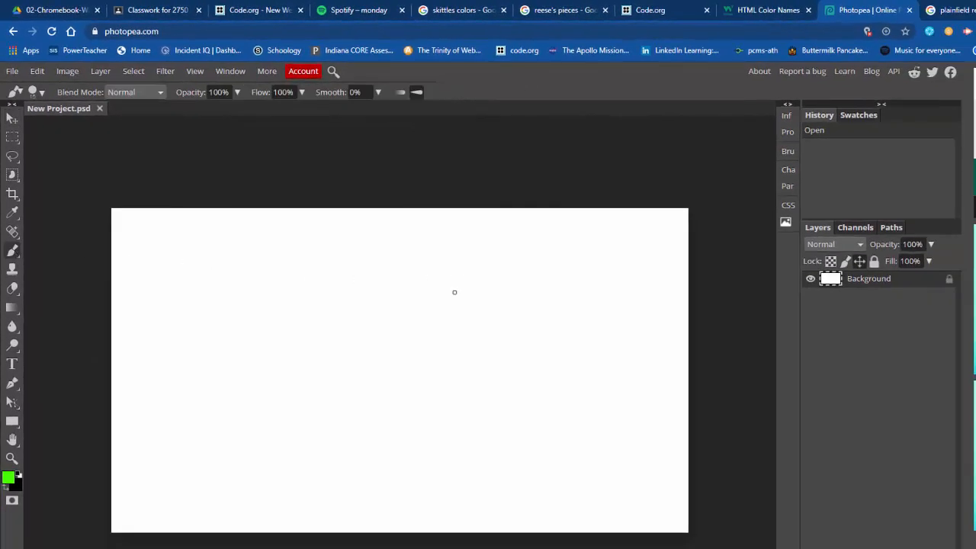
pyautogui.click(8, 478)
pyautogui.moveTo(256, 183)
pyautogui.mouseDown()
pyautogui.moveTo(261, 192)
pyautogui.moveTo(257, 179)
pyautogui.mouseUp()
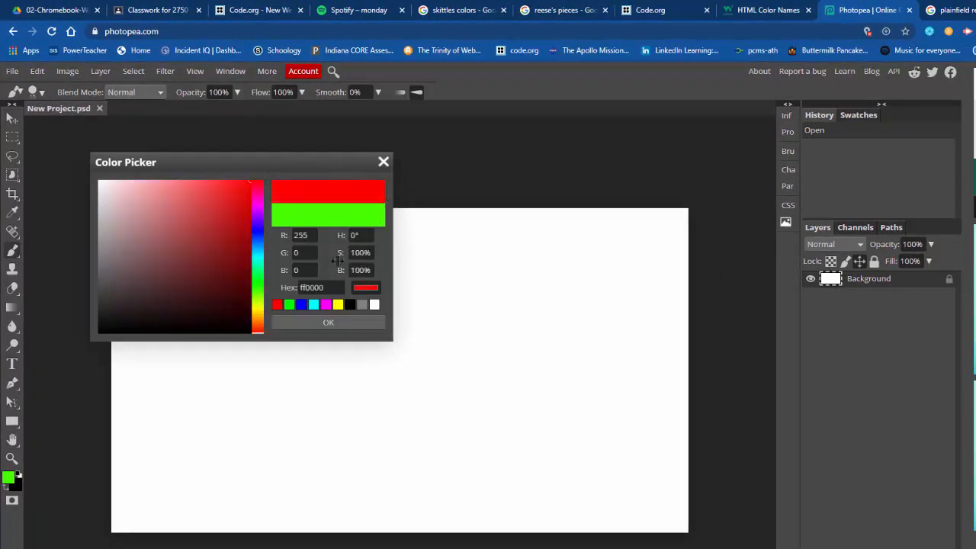
pyautogui.click(330, 323)
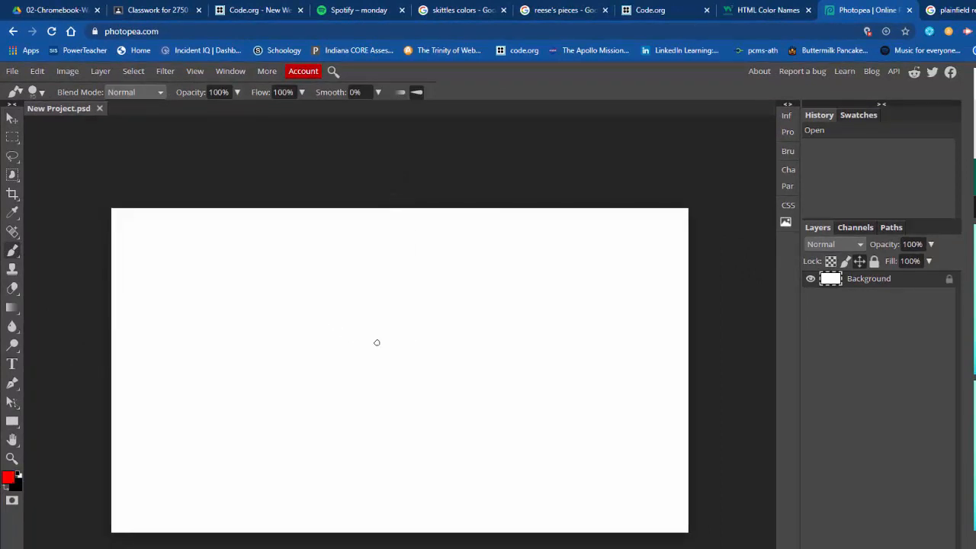
# - Enlarge the brush to about 700 px and paint the entire Background layer red
pyautogui.press(']')
pyautogui.press(']')
pyautogui.press(']')
pyautogui.press(']')
pyautogui.press(']')
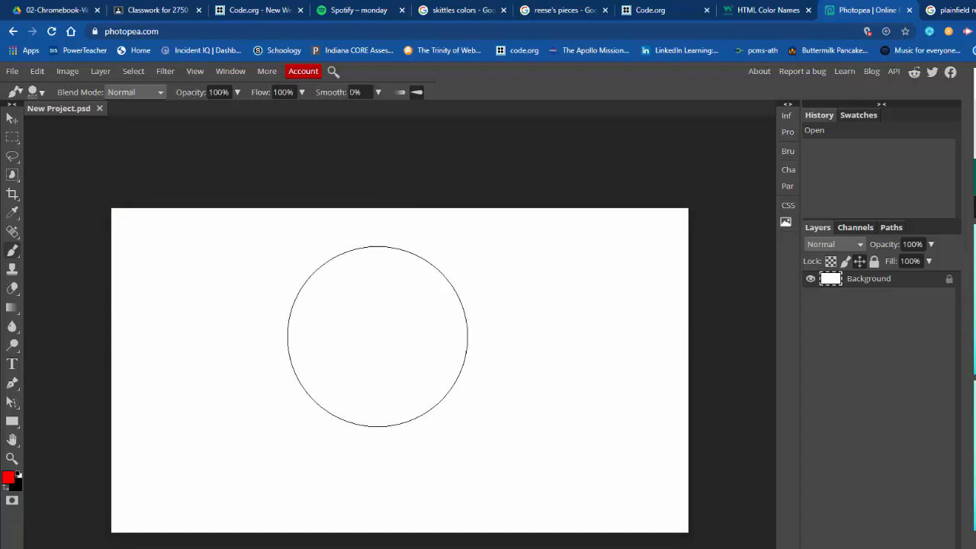
pyautogui.moveTo(637, 256)
pyautogui.mouseDown()
pyautogui.moveTo(2, 243)
pyautogui.moveTo(84, 465)
pyautogui.moveTo(658, 354)
pyautogui.moveTo(751, 511)
pyautogui.moveTo(76, 503)
pyautogui.moveTo(545, 457)
pyautogui.moveTo(636, 425)
pyautogui.moveTo(614, 218)
pyautogui.moveTo(602, 252)
pyautogui.mouseUp()
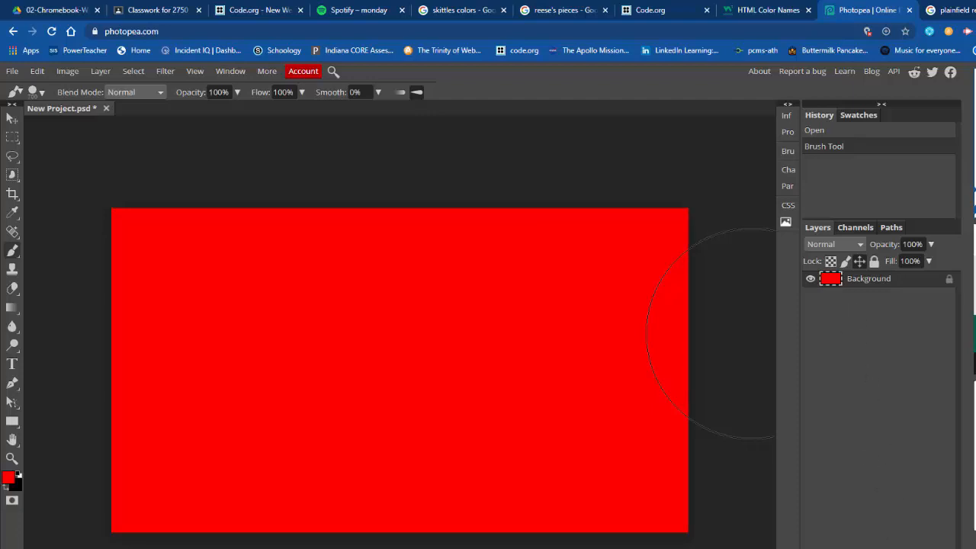
# - Add a new layer above the background and make a rectangular selection around the middle of the canvas
pyautogui.click(921, 548)
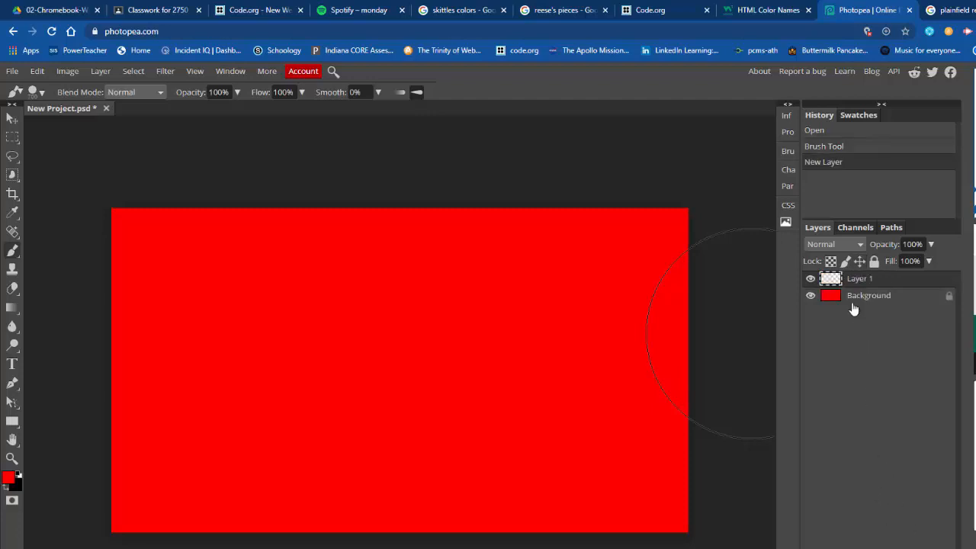
pyautogui.click(13, 138)
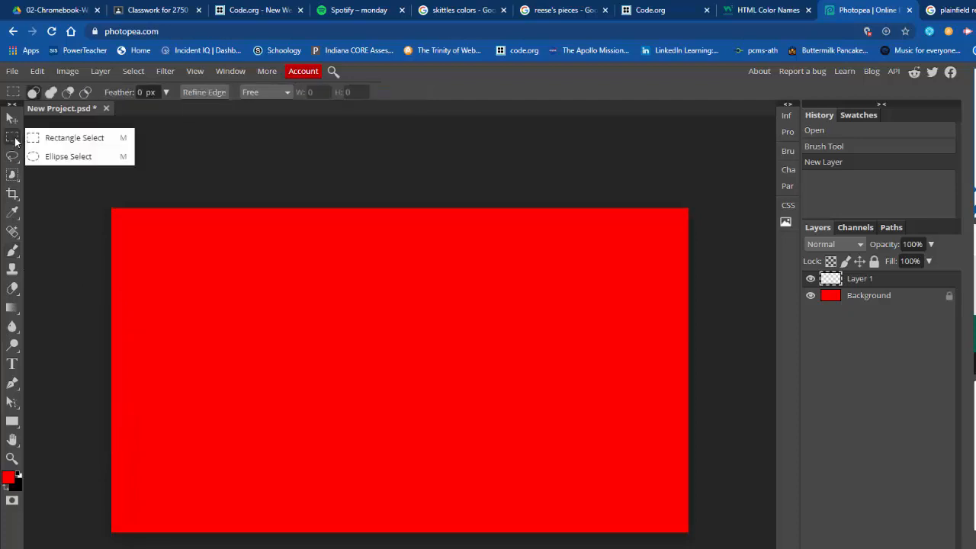
pyautogui.click(37, 138)
pyautogui.moveTo(283, 285); pyautogui.dragTo(506, 451)
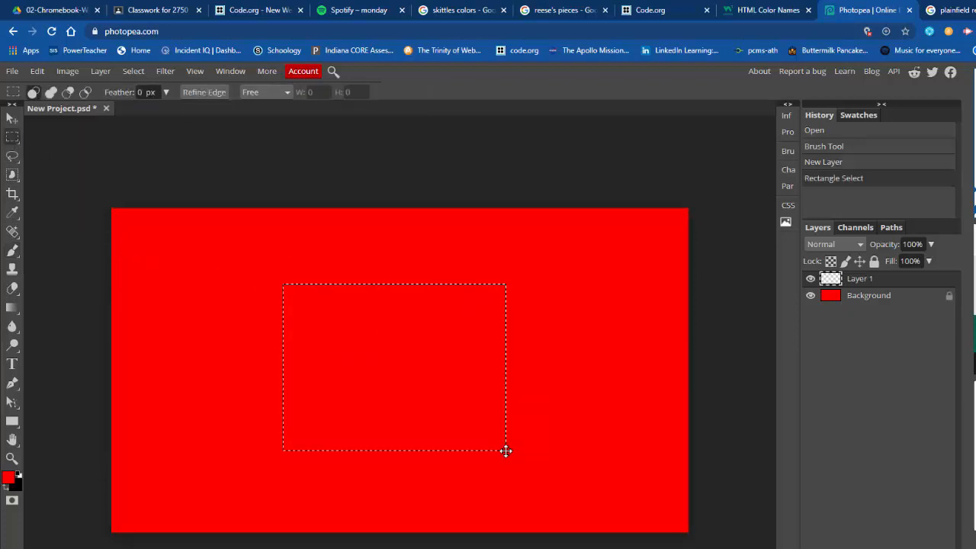
# - Paint the rectangular selection blue (1300fd) with the Brush tool on Layer 1 and deselect it
pyautogui.click(8, 478)
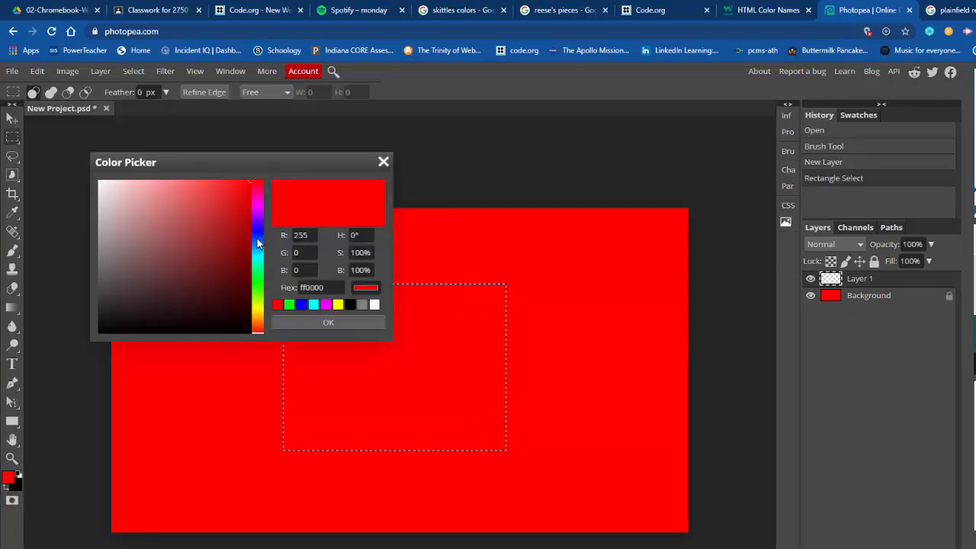
pyautogui.moveTo(258, 243); pyautogui.dragTo(258, 227)
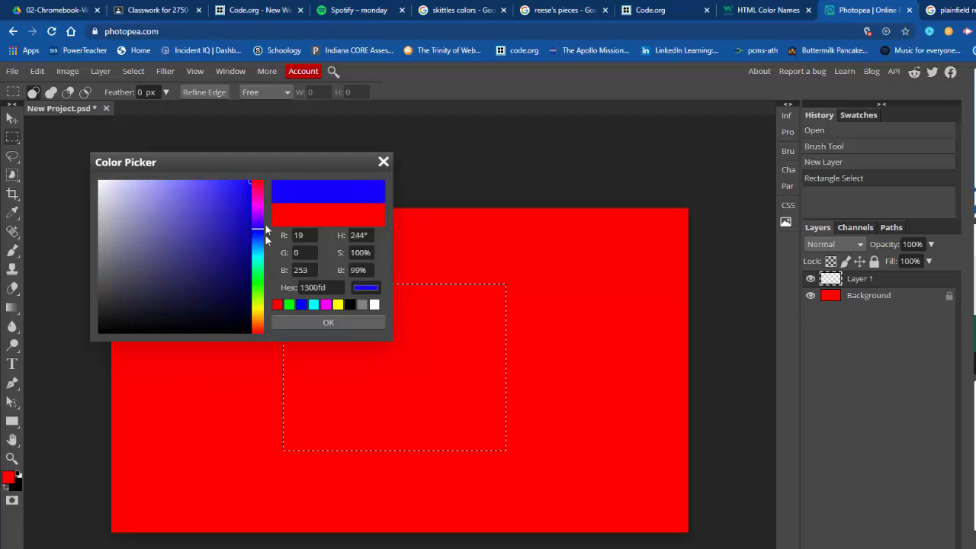
pyautogui.click(322, 321)
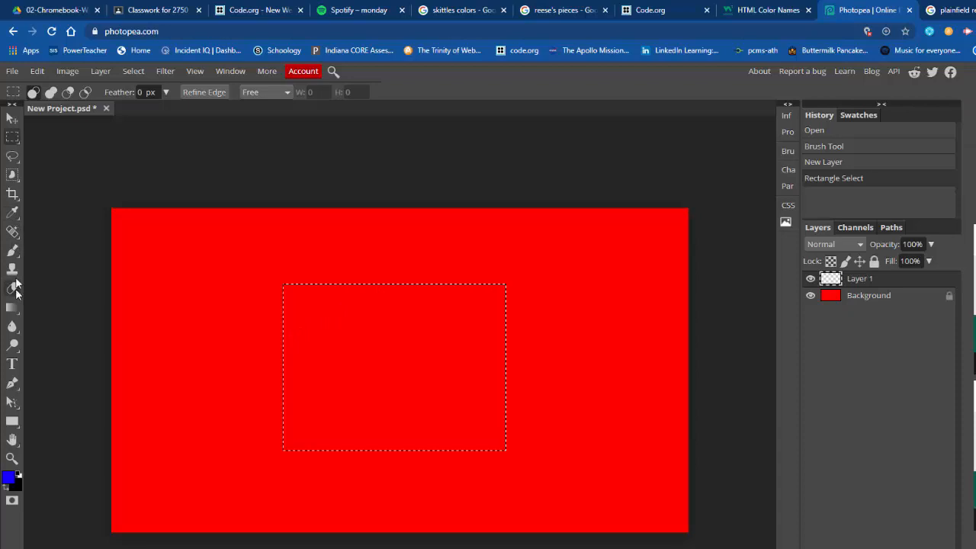
pyautogui.click(12, 250)
pyautogui.moveTo(320, 305)
pyautogui.mouseDown()
pyautogui.moveTo(545, 305)
pyautogui.moveTo(352, 418)
pyautogui.moveTo(239, 415)
pyautogui.mouseUp()
pyautogui.click(133, 70)
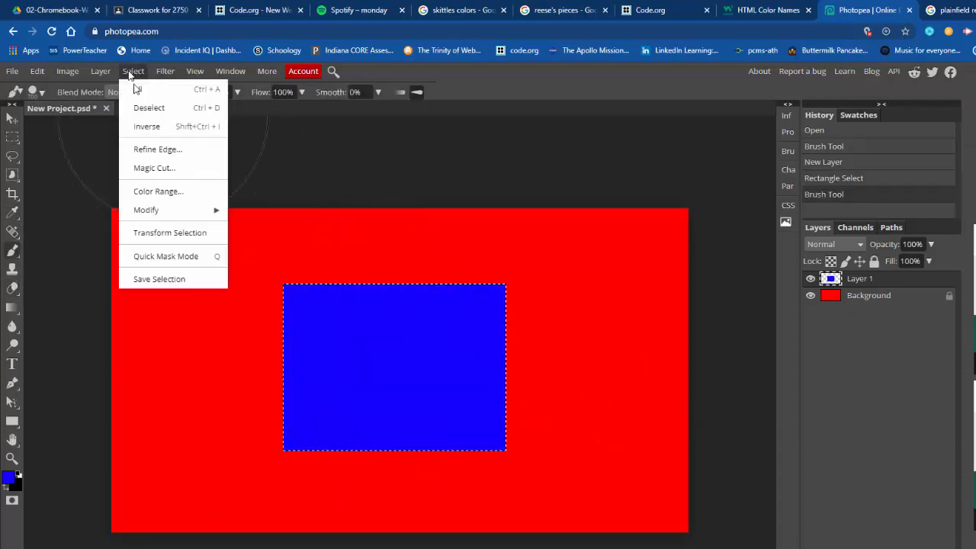
pyautogui.click(147, 108)
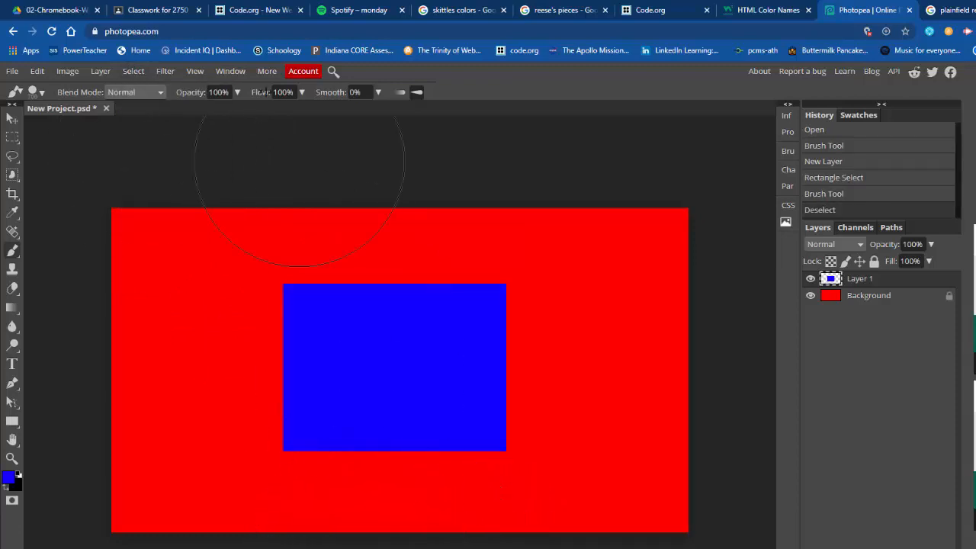
# - Start a Free Transform on Layer 1 and distort the blue rectangle by moving its four corners, shifting it toward the canvas's upper left
pyautogui.click(38, 71)
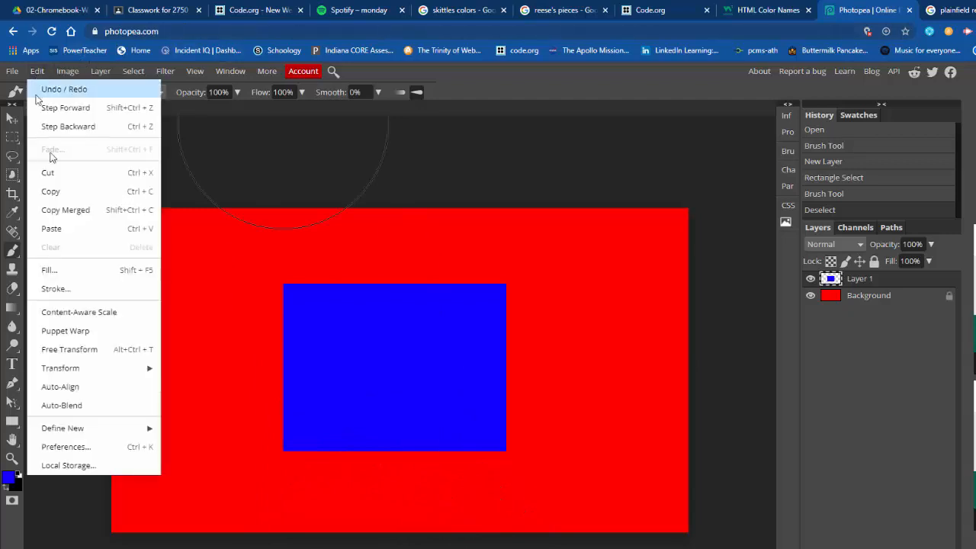
pyautogui.moveTo(108, 370)
pyautogui.click(105, 349)
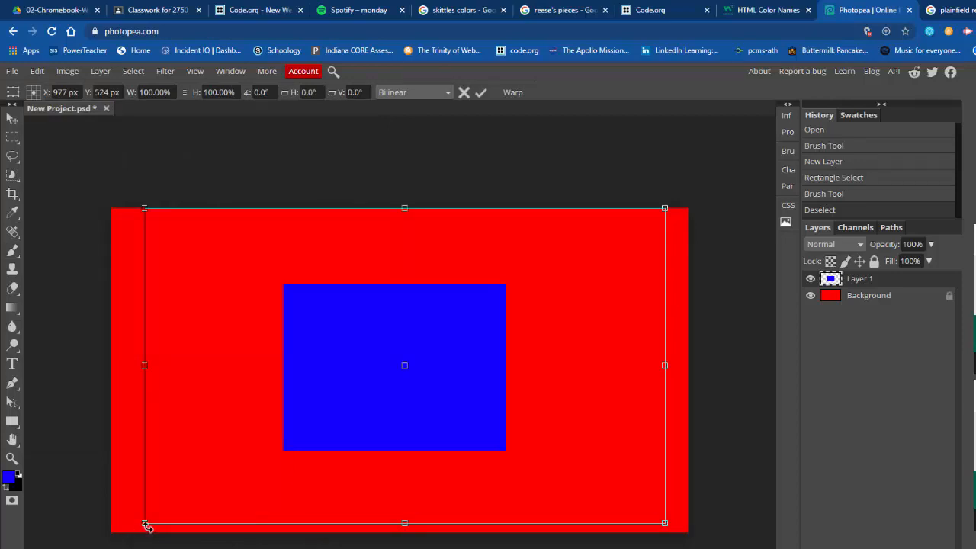
pyautogui.moveTo(145, 524); pyautogui.dragTo(108, 544)
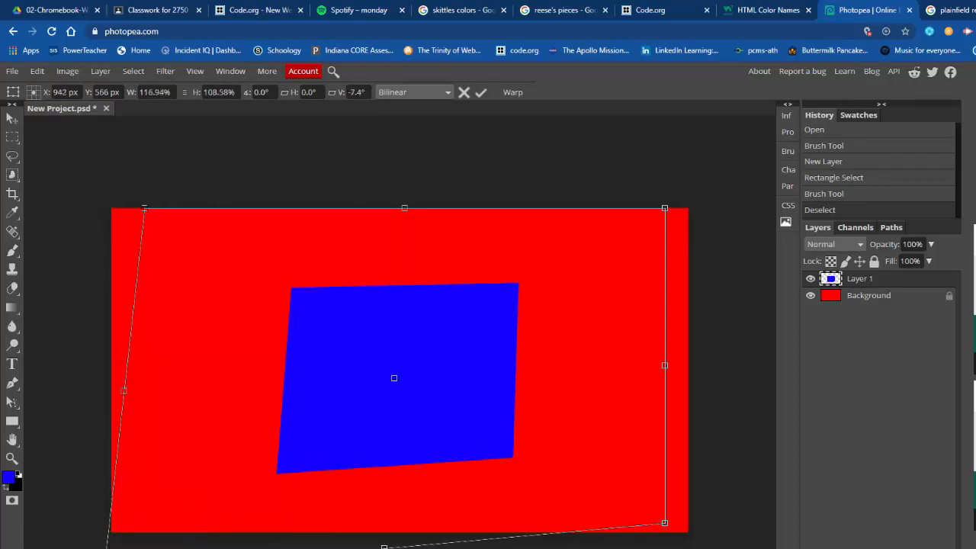
pyautogui.moveTo(143, 209); pyautogui.dragTo(11, 149)
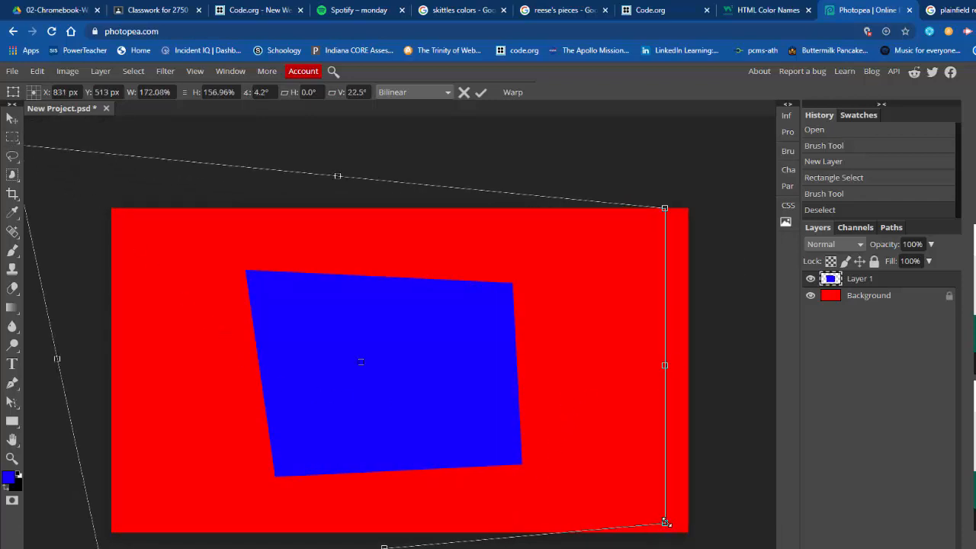
pyautogui.moveTo(666, 522); pyautogui.dragTo(660, 548)
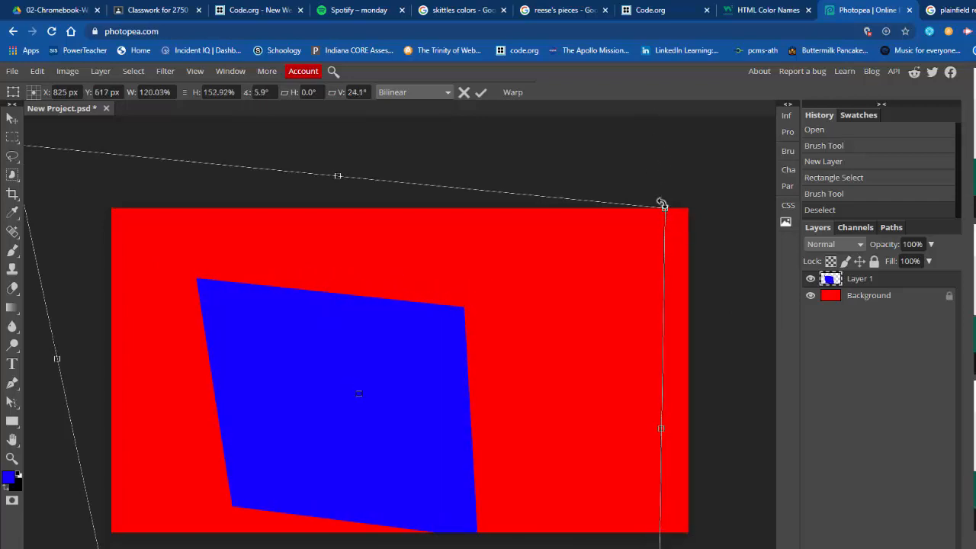
pyautogui.moveTo(662, 205); pyautogui.dragTo(344, 88)
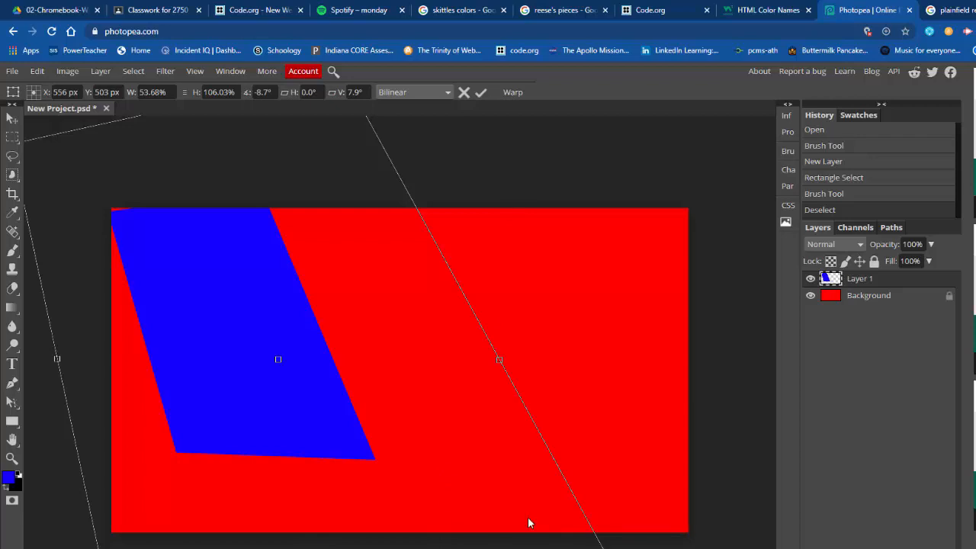
# - Pull the transform corners beyond the canvas until blue fills its left side with a slanted right edge, and apply the transform
pyautogui.click(196, 72)
pyautogui.click(213, 107)
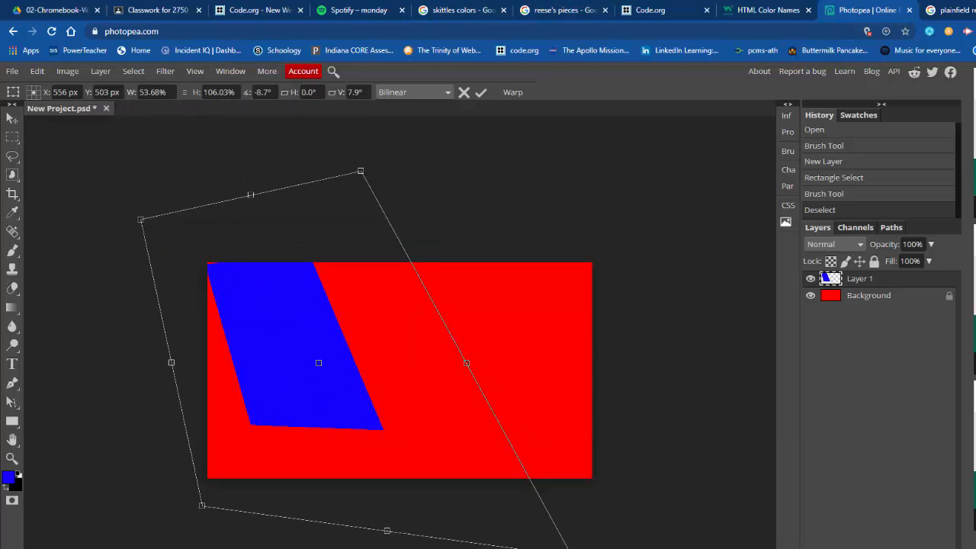
pyautogui.moveTo(573, 548); pyautogui.dragTo(614, 548)
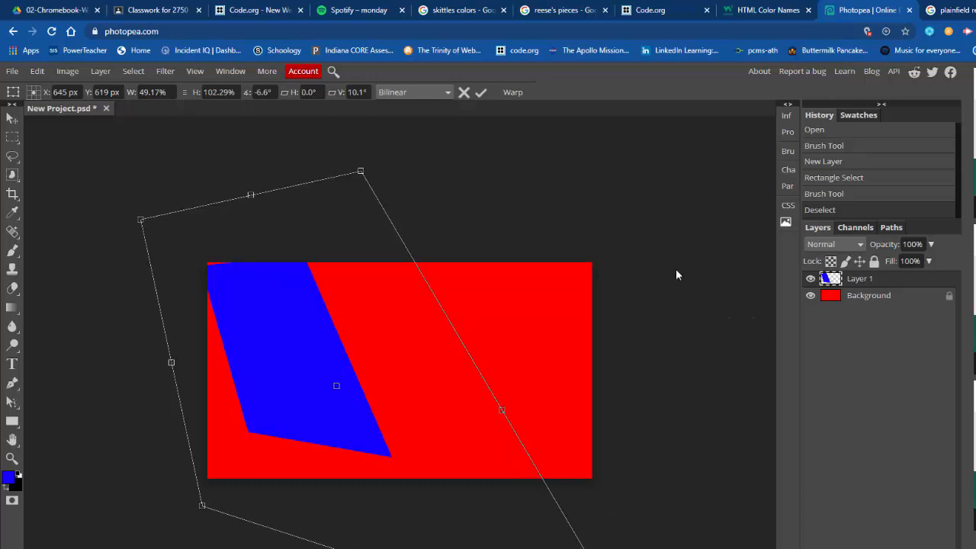
pyautogui.hotkey('ctrl', '-')
pyautogui.hotkey('ctrl', '-')
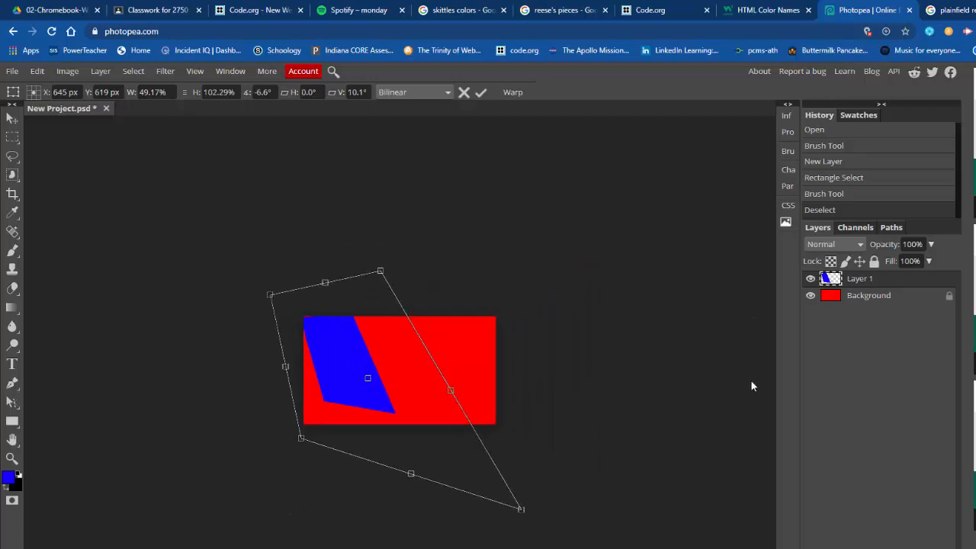
pyautogui.moveTo(522, 509); pyautogui.dragTo(539, 548)
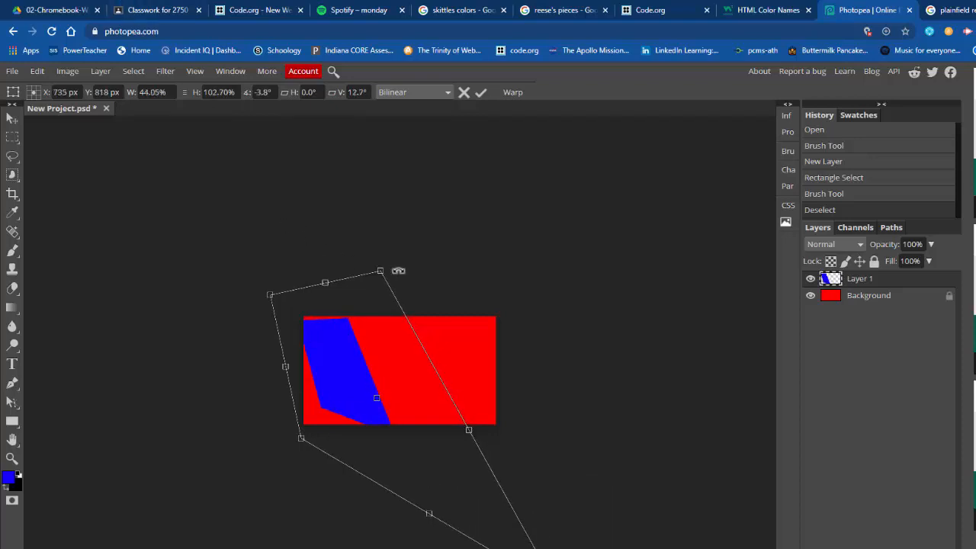
pyautogui.moveTo(381, 268); pyautogui.dragTo(376, 261)
pyautogui.moveTo(333, 217); pyautogui.dragTo(336, 232)
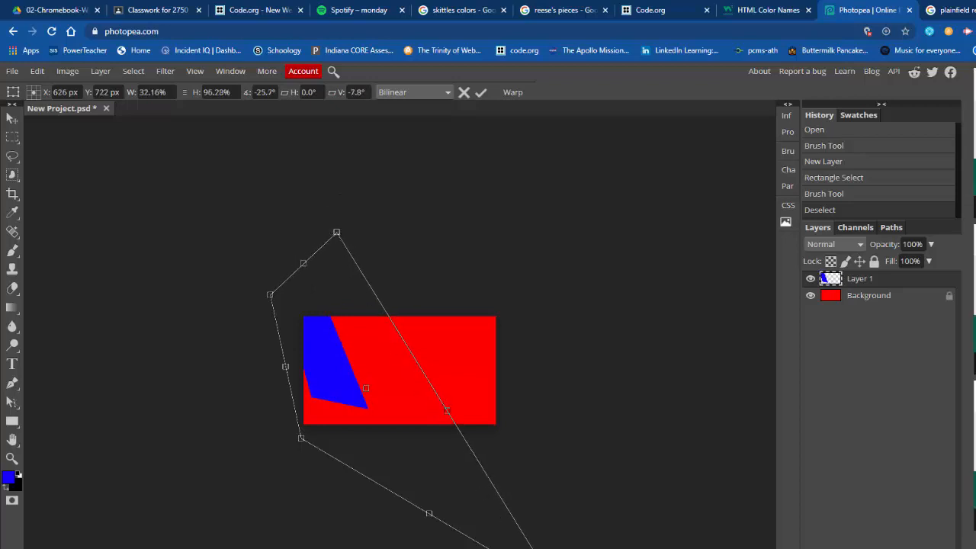
pyautogui.moveTo(558, 548); pyautogui.dragTo(621, 548)
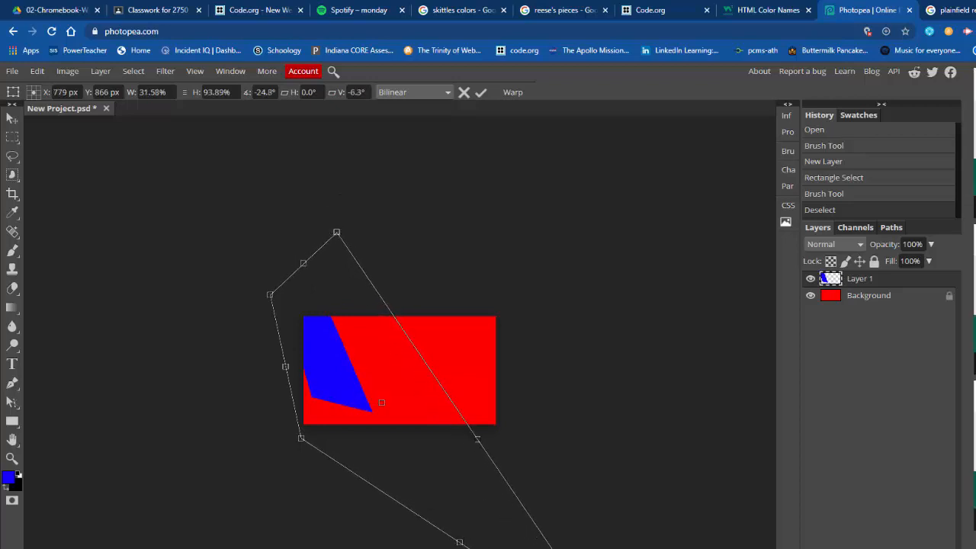
pyautogui.moveTo(302, 440); pyautogui.dragTo(252, 546)
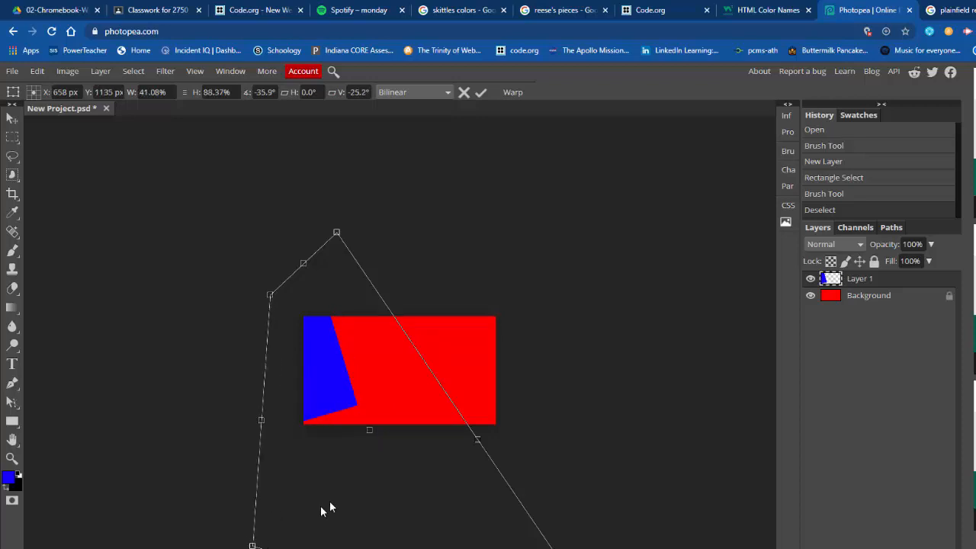
pyautogui.moveTo(331, 505); pyautogui.dragTo(344, 521)
pyautogui.moveTo(281, 313); pyautogui.dragTo(246, 292)
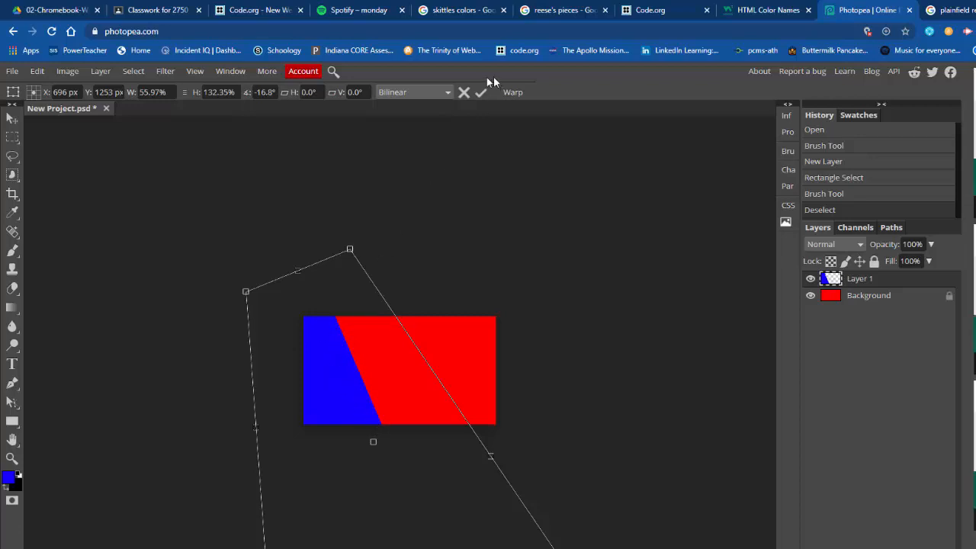
pyautogui.press('Return')
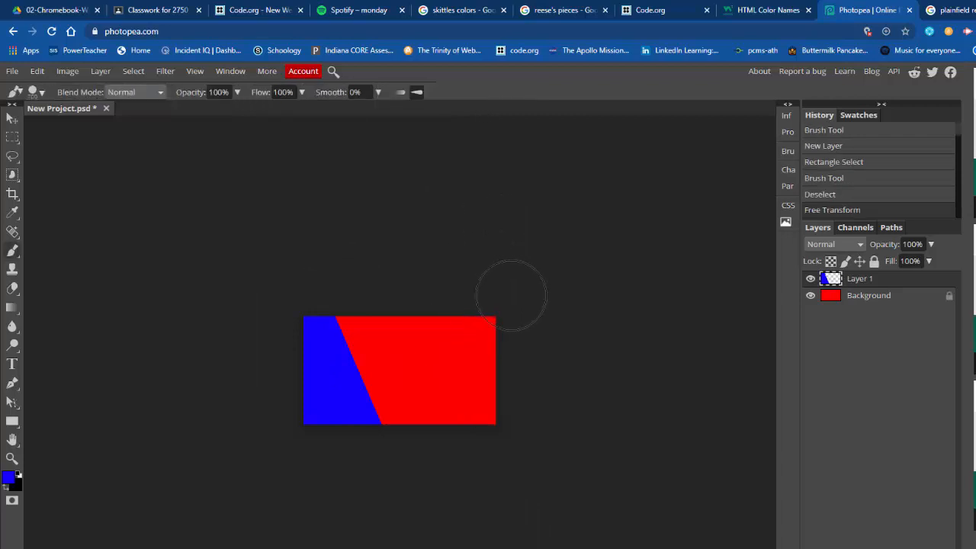
# - Add a drop shadow to Layer 1 with 77% opacity, -176° angle, 21% spread and 58 px size
pyautogui.hotkey('ctrl', '+')
pyautogui.hotkey('ctrl', '+')
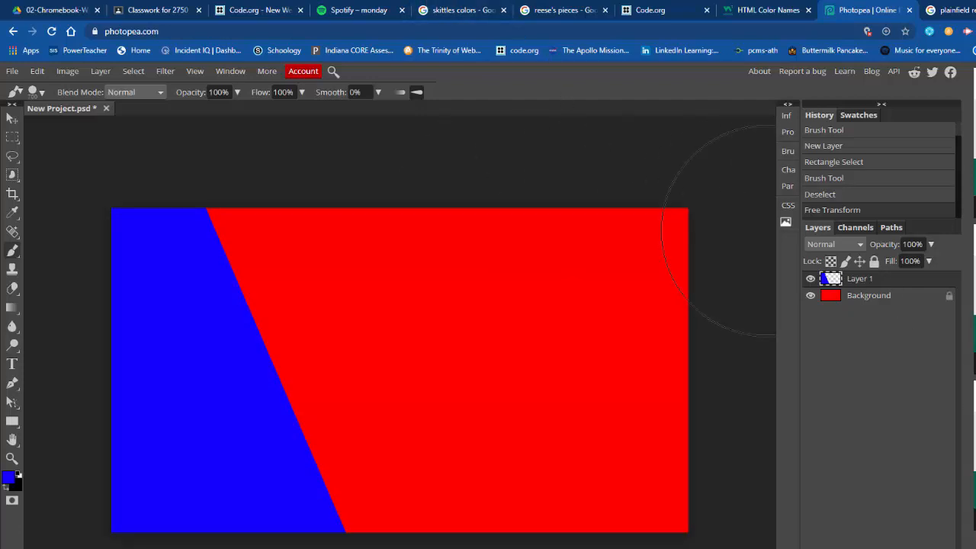
pyautogui.click(871, 547)
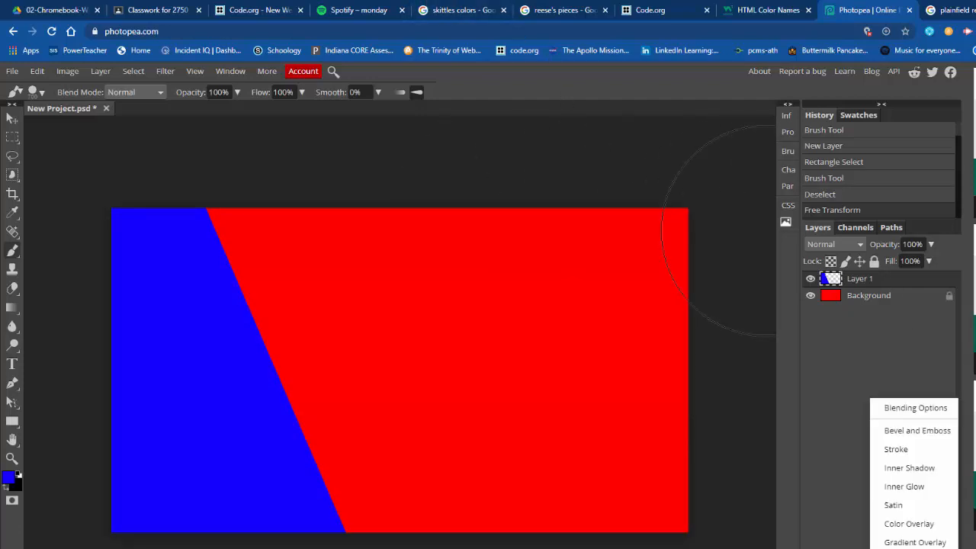
pyautogui.click(908, 548)
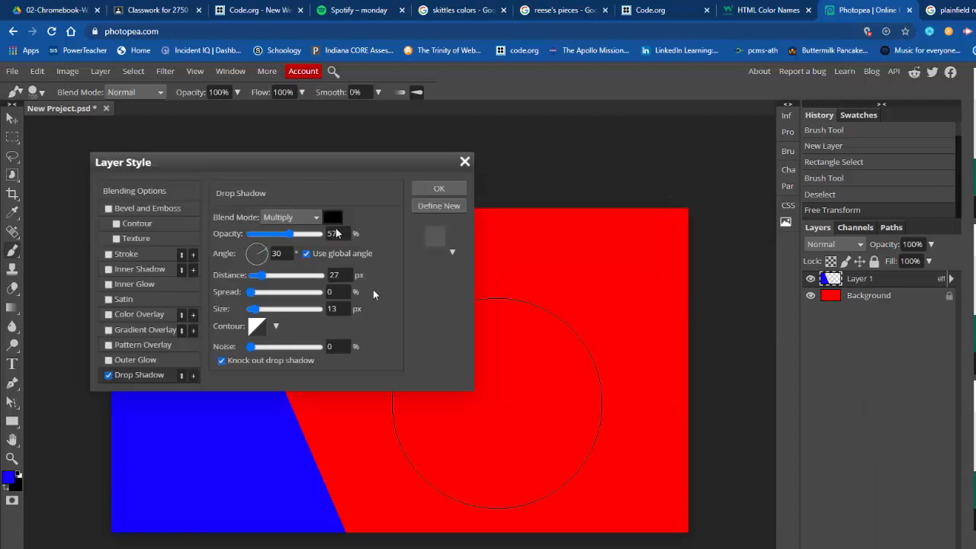
pyautogui.moveTo(303, 164); pyautogui.dragTo(566, 147)
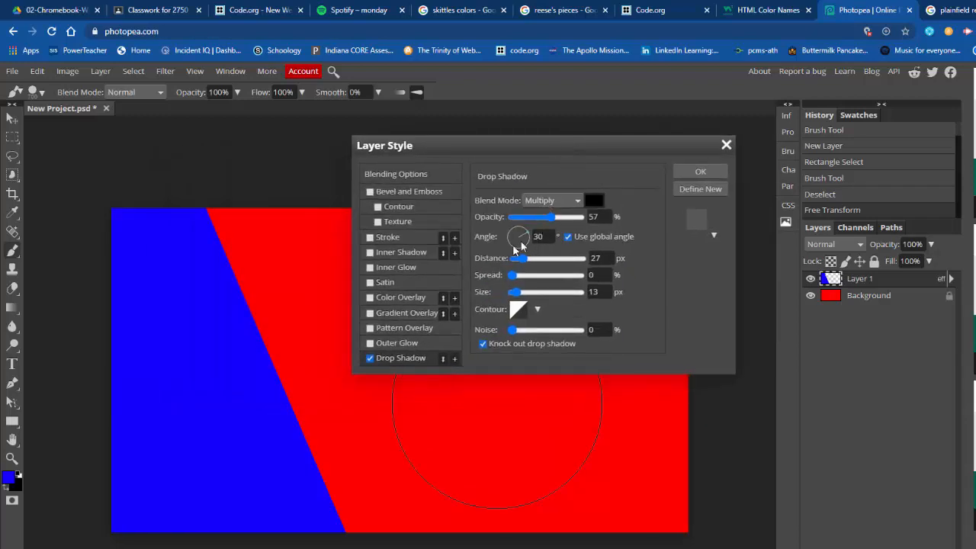
pyautogui.moveTo(524, 237); pyautogui.dragTo(493, 238)
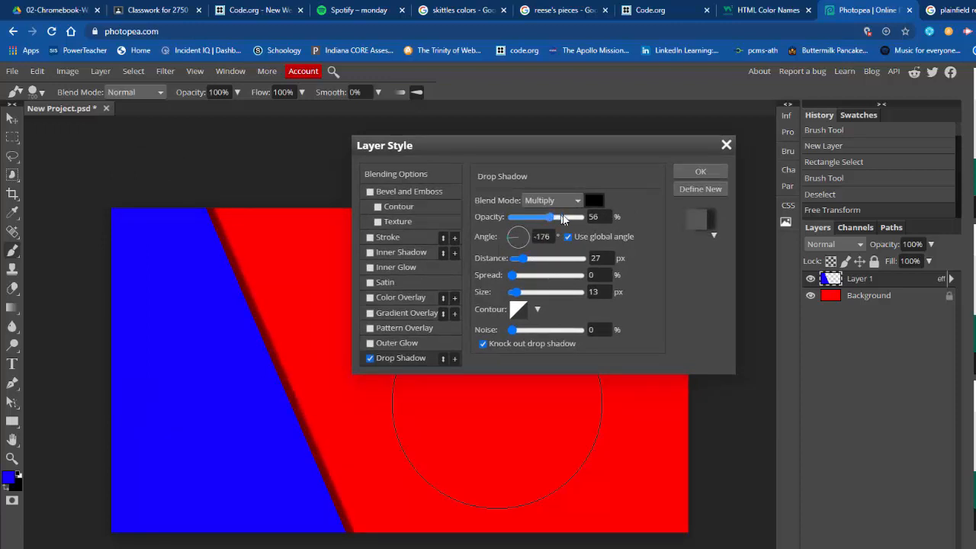
pyautogui.moveTo(550, 216); pyautogui.dragTo(565, 217)
pyautogui.moveTo(513, 275); pyautogui.dragTo(533, 292)
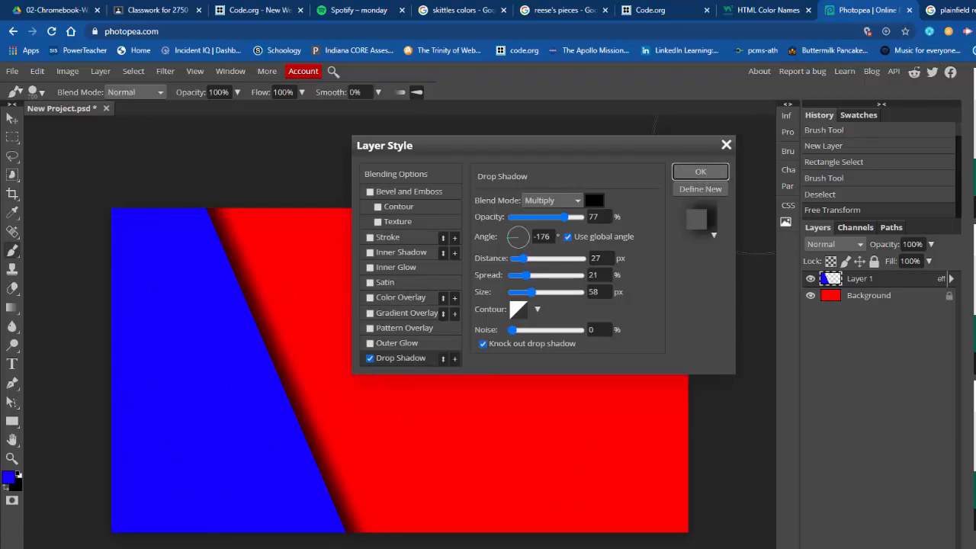
pyautogui.click(700, 171)
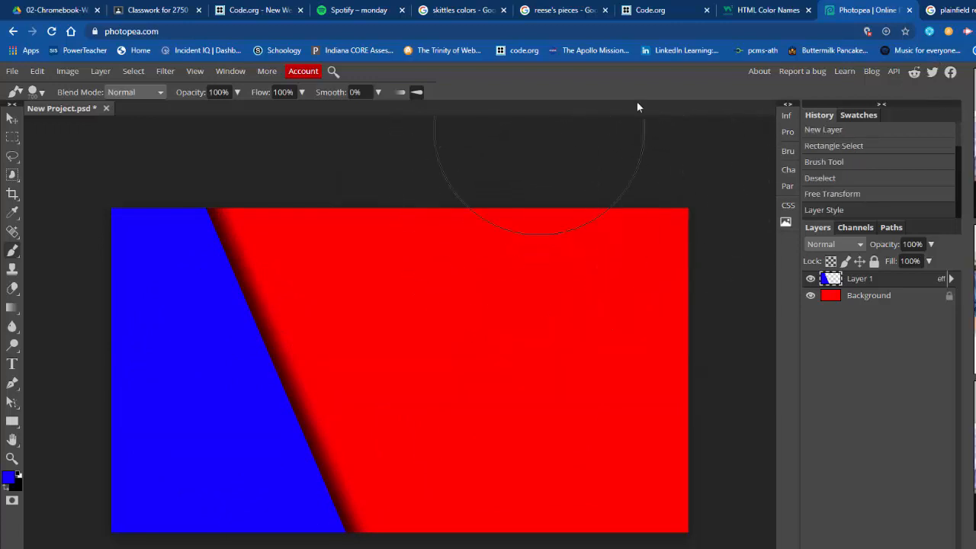
# - Switch to the Google image results and save the Plainfield Red Pride shield as a PNG in the Downloads folder
pyautogui.click(957, 10)
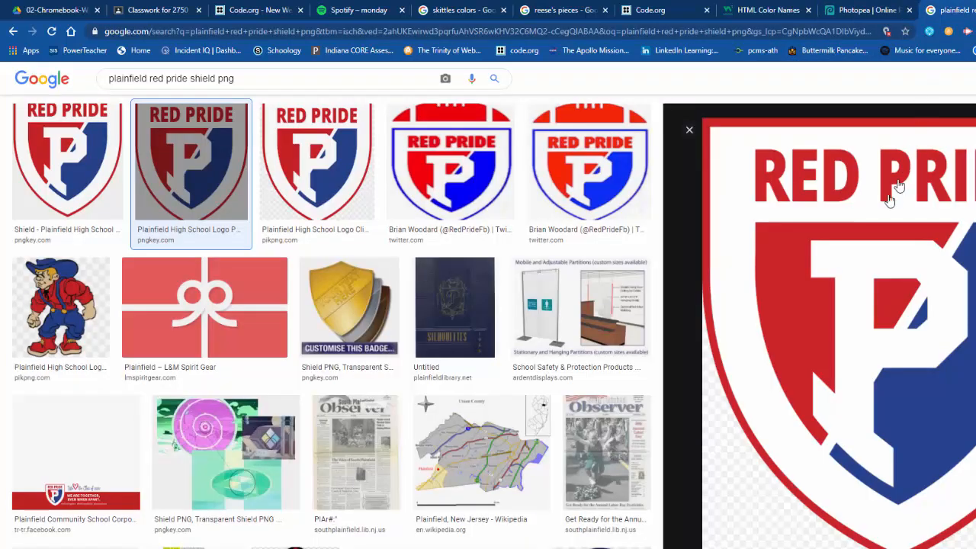
pyautogui.rightClick(874, 215)
pyautogui.click(915, 339)
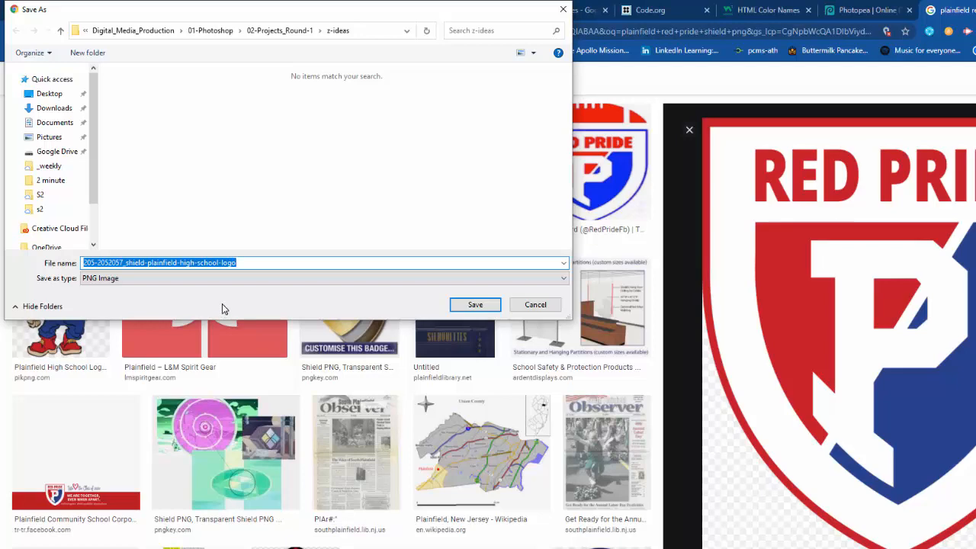
pyautogui.click(67, 109)
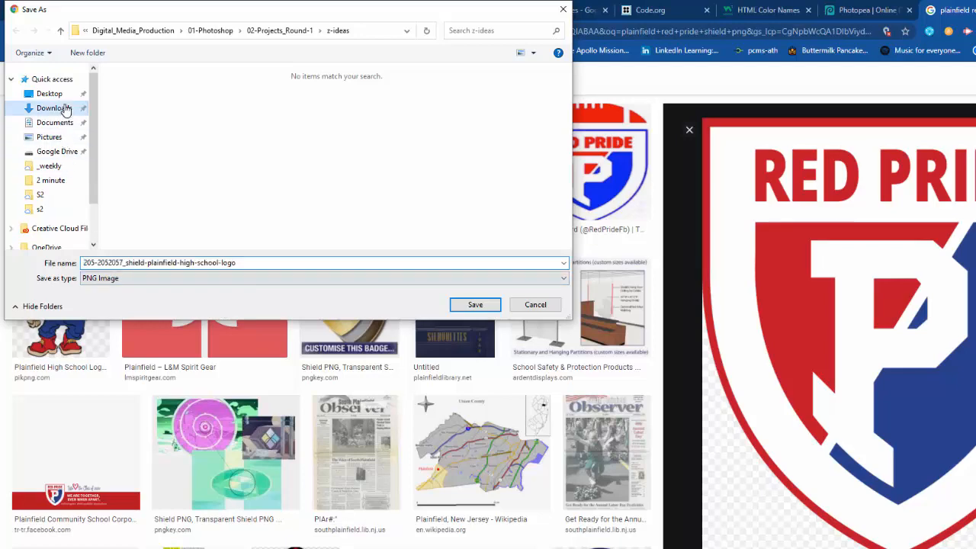
pyautogui.click(475, 305)
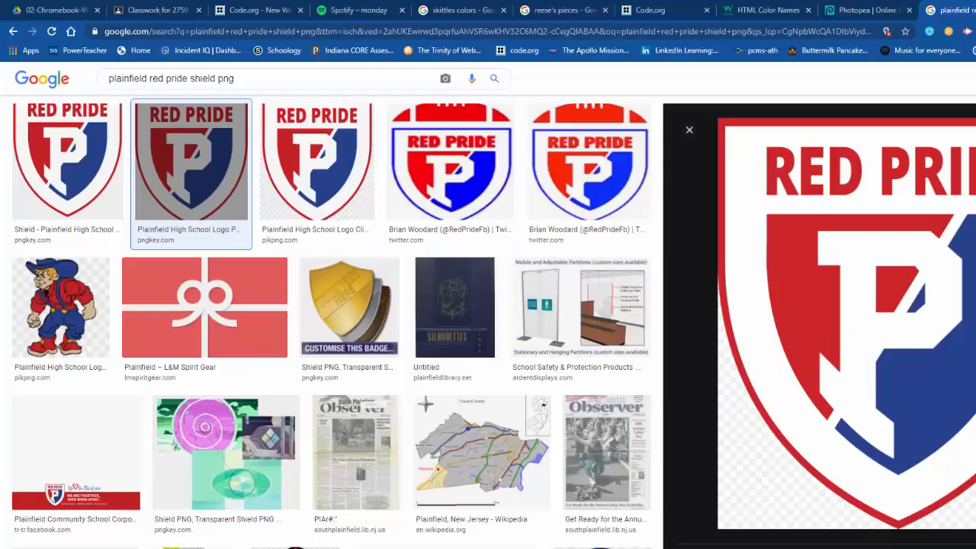
# - Return to Photopea and open the downloaded Plainfield High School shield logo from the Downloads folder
pyautogui.click(855, 9)
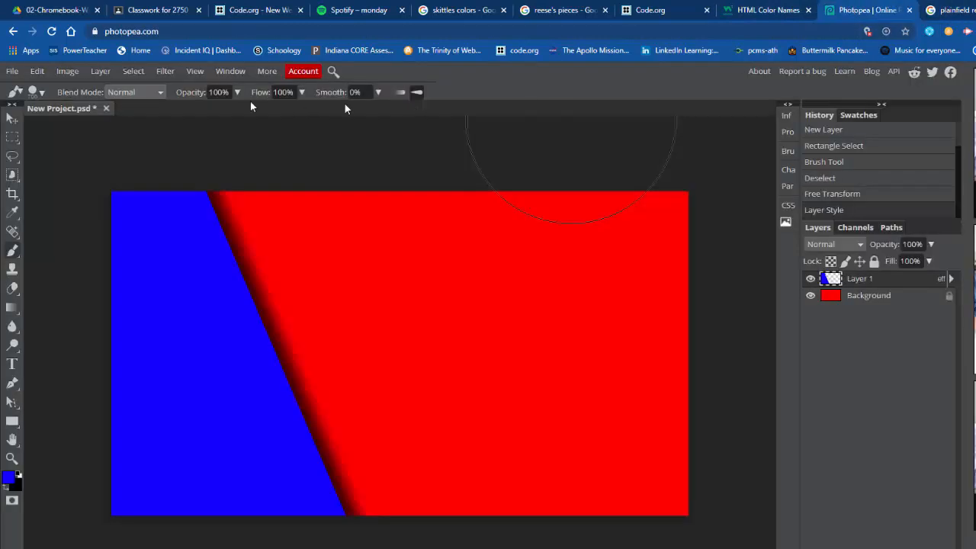
pyautogui.click(12, 71)
pyautogui.click(24, 107)
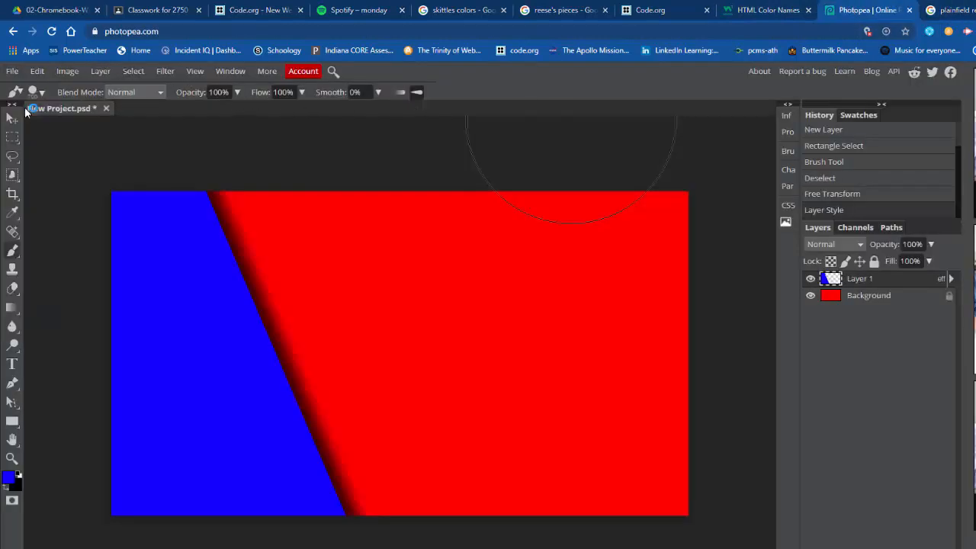
pyautogui.click(55, 109)
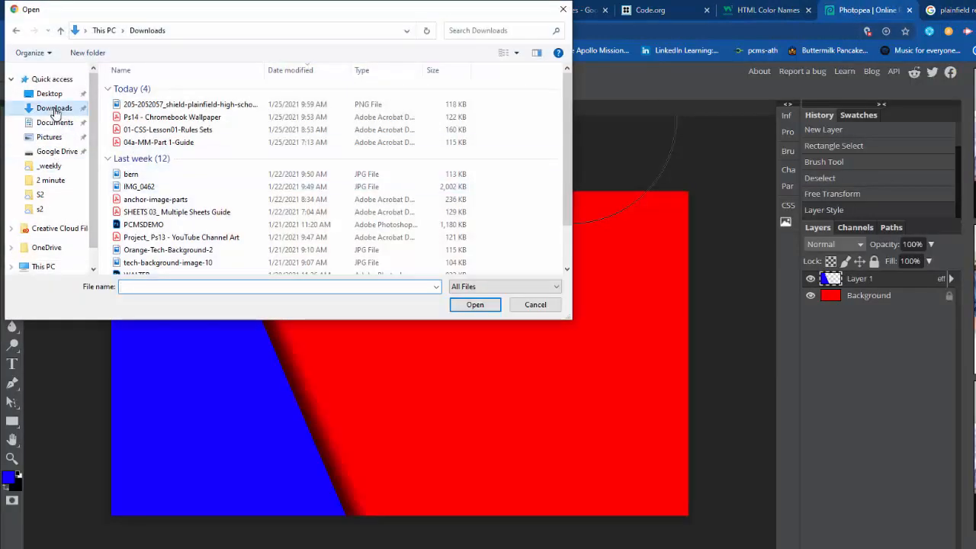
pyautogui.doubleClick(183, 105)
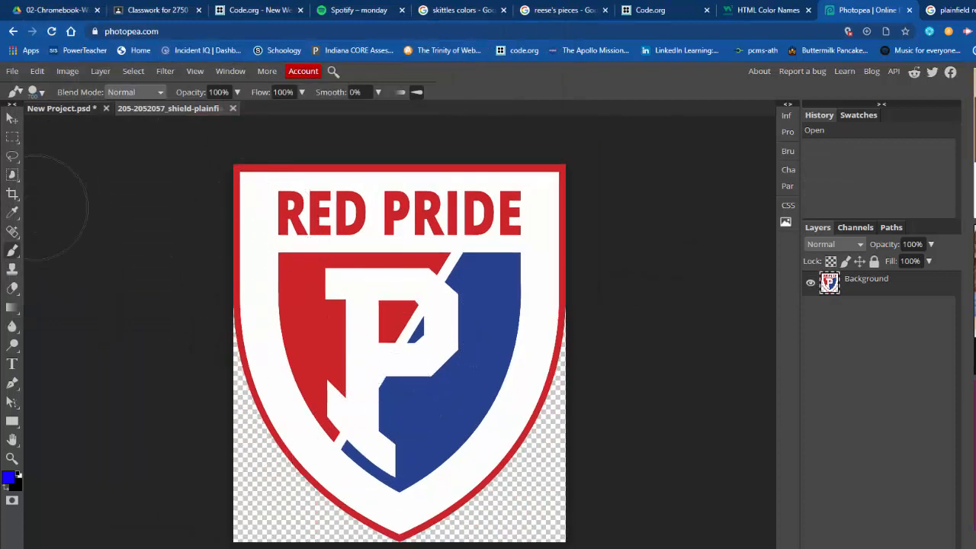
# - Select the entire Red Pride shield, including its red outline, with the Quick Selection tool
pyautogui.click(13, 175)
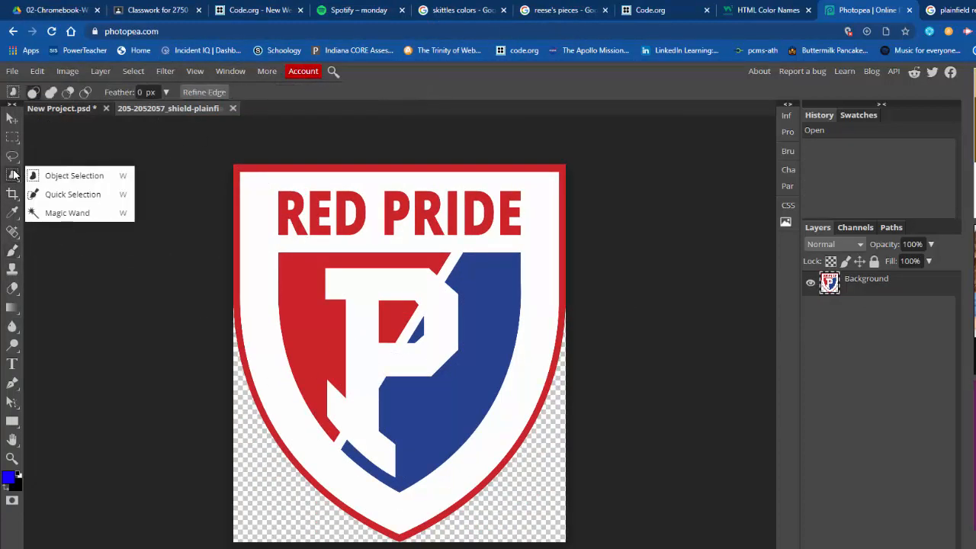
pyautogui.click(58, 195)
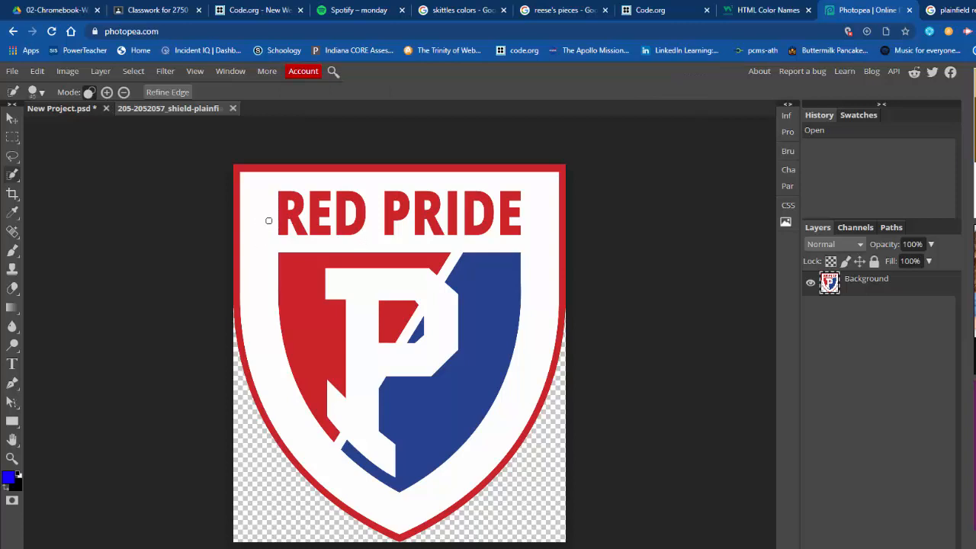
pyautogui.moveTo(247, 176)
pyautogui.mouseDown()
pyautogui.moveTo(260, 297)
pyautogui.moveTo(283, 353)
pyautogui.moveTo(304, 390)
pyautogui.moveTo(360, 425)
pyautogui.mouseUp()
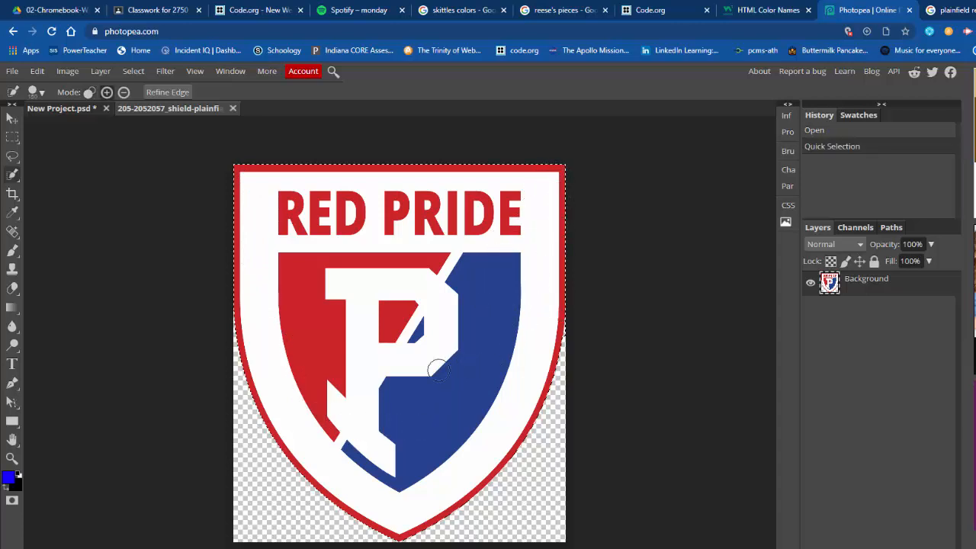
pyautogui.click(392, 298)
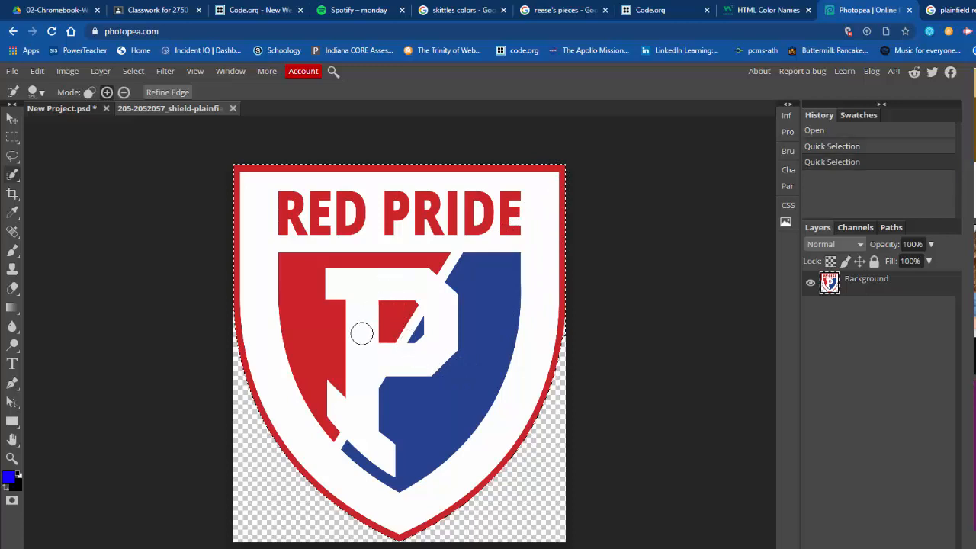
pyautogui.rightClick(13, 174)
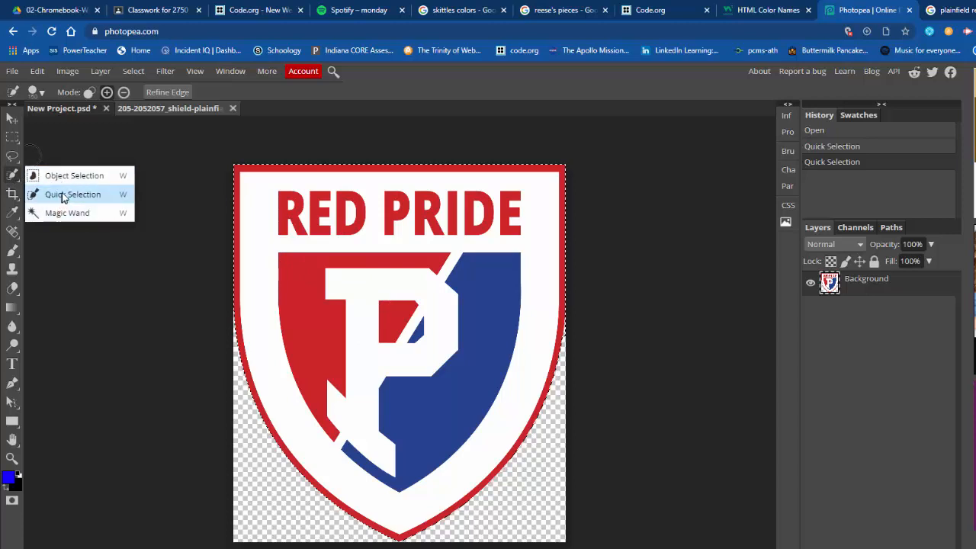
# - Copy the selected shield and paste it into New Project.psd as a new layer, allowing the site clipboard access
pyautogui.click(10, 180)
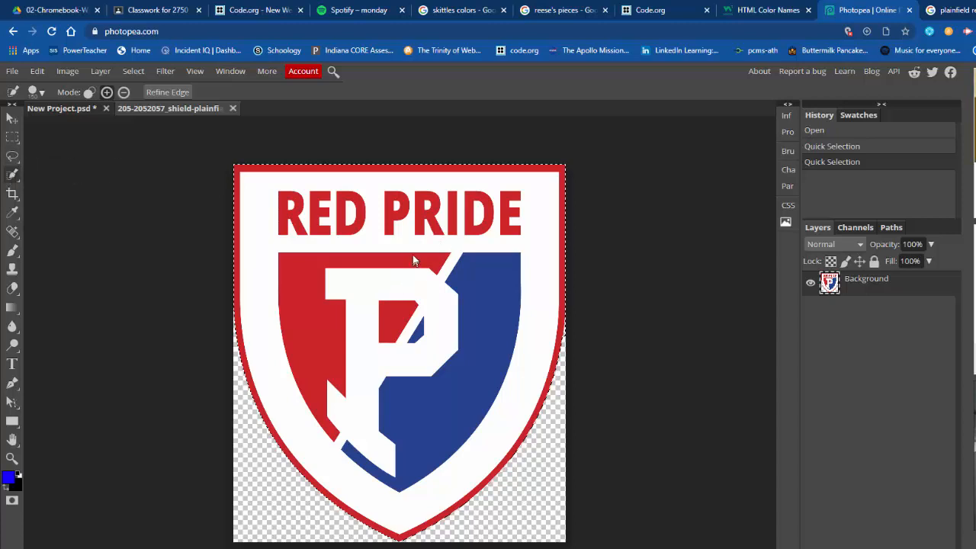
pyautogui.click(57, 109)
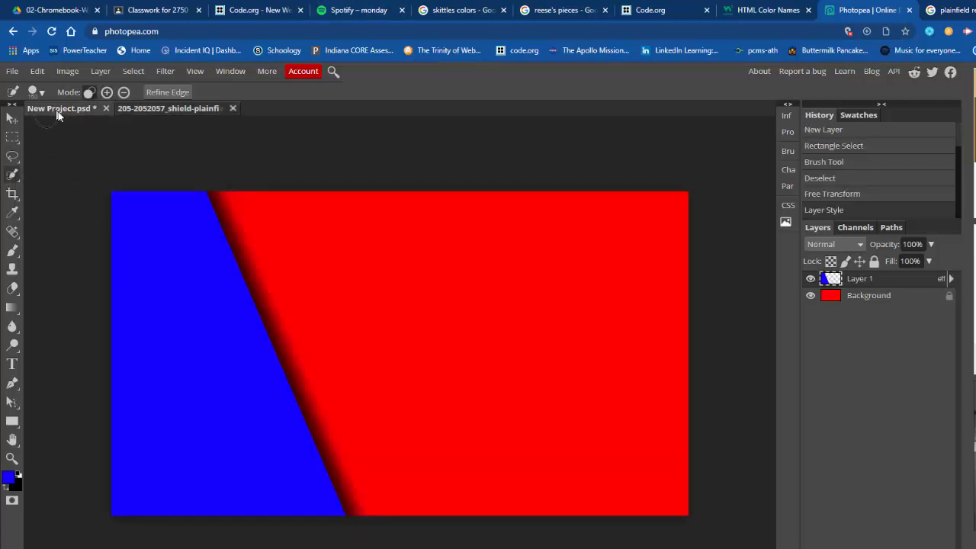
pyautogui.hotkey('ctrl', 'v')
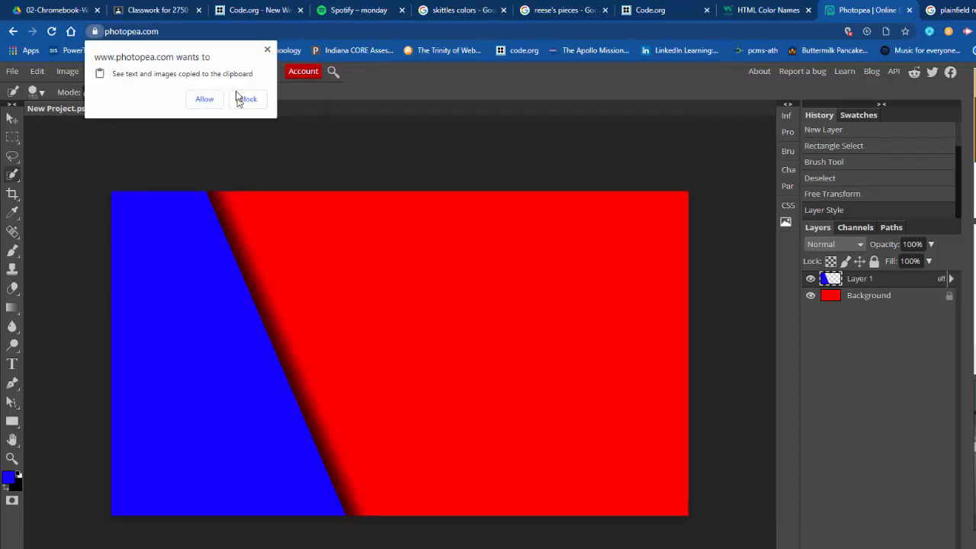
pyautogui.click(206, 100)
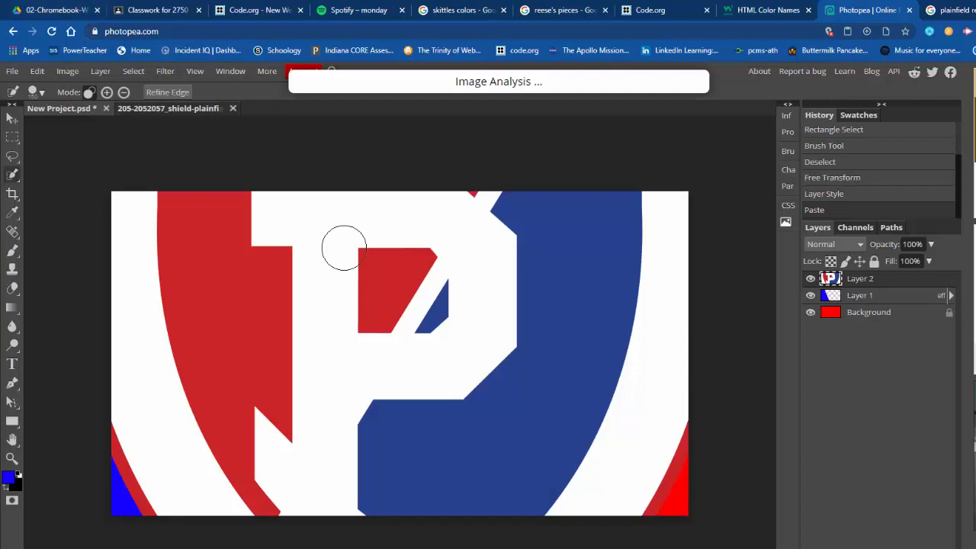
# - Scale the pasted shield down to about 35.6% with Free Transform and place it in the red area beside the blue shape
pyautogui.click(38, 72)
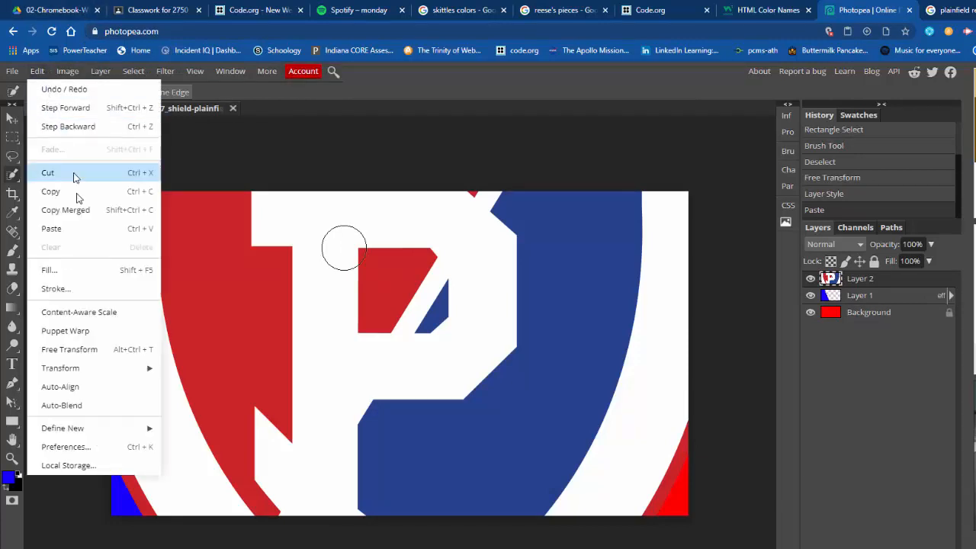
pyautogui.click(70, 350)
pyautogui.moveTo(169, 230); pyautogui.dragTo(248, 324)
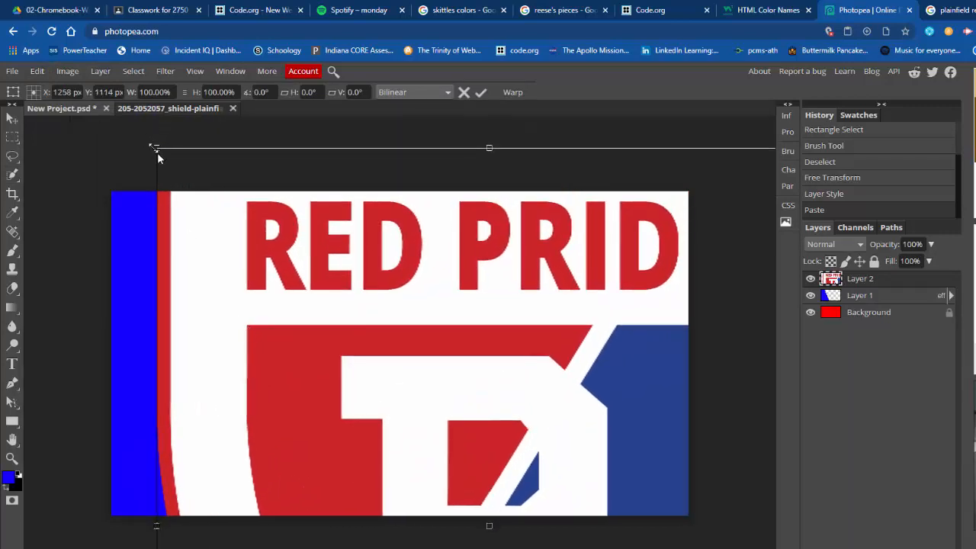
pyautogui.moveTo(157, 157); pyautogui.dragTo(463, 440)
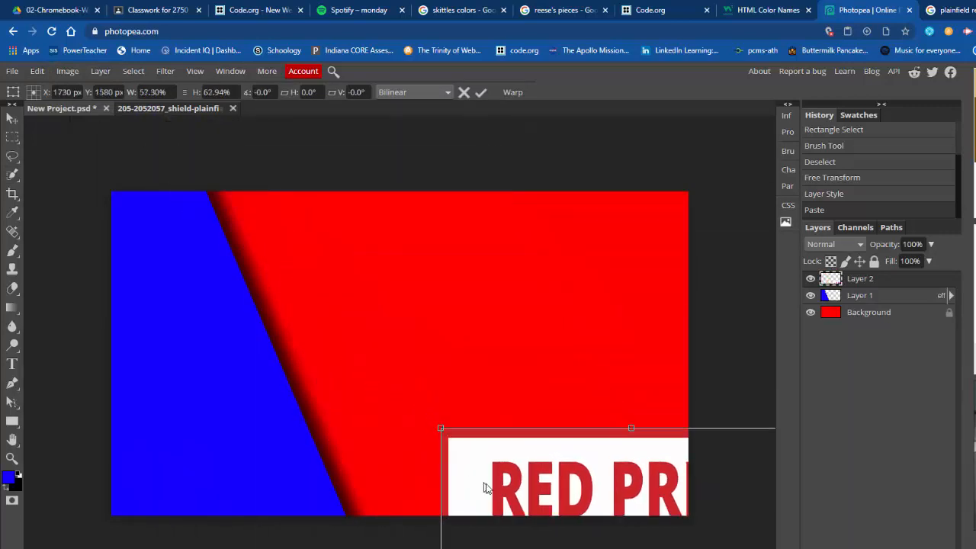
pyautogui.moveTo(492, 484); pyautogui.dragTo(275, 279)
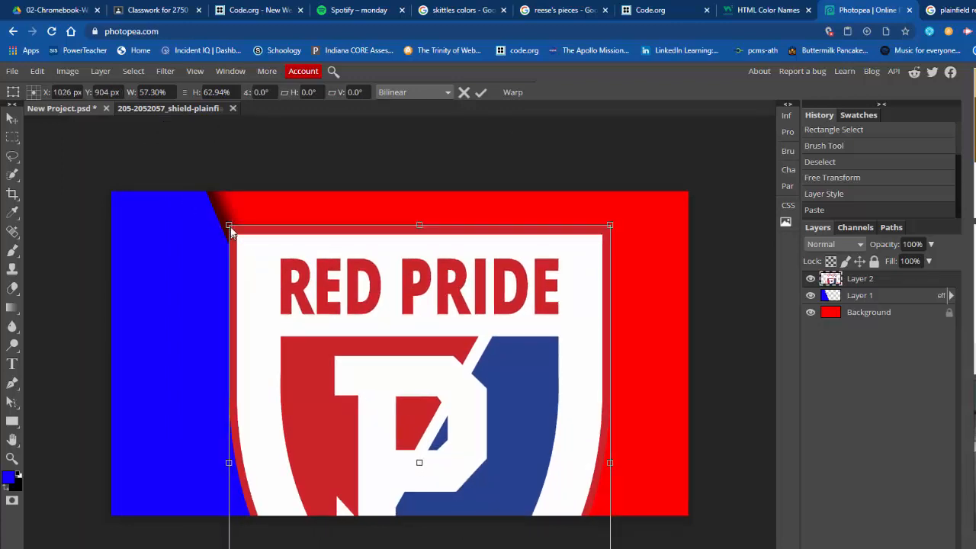
pyautogui.moveTo(226, 225); pyautogui.dragTo(408, 479)
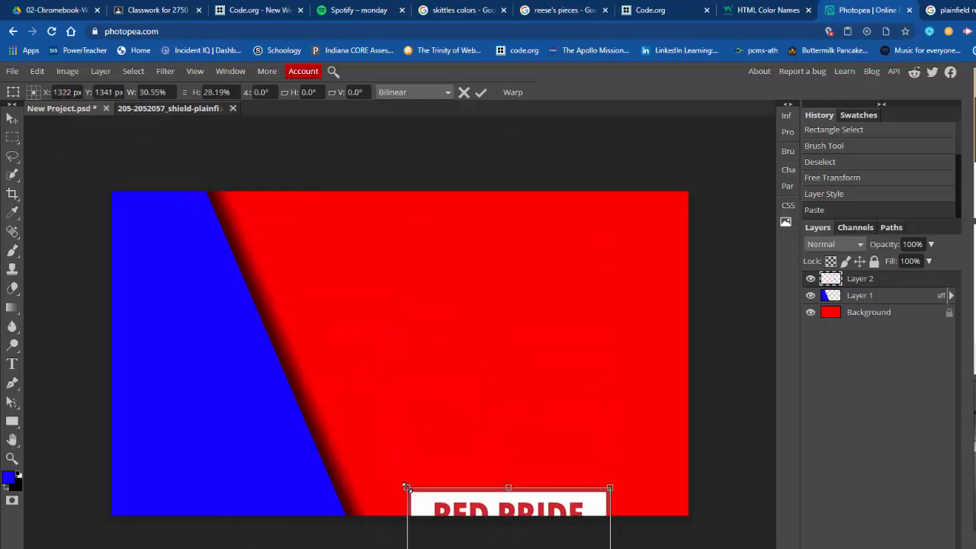
pyautogui.moveTo(445, 528); pyautogui.dragTo(395, 267)
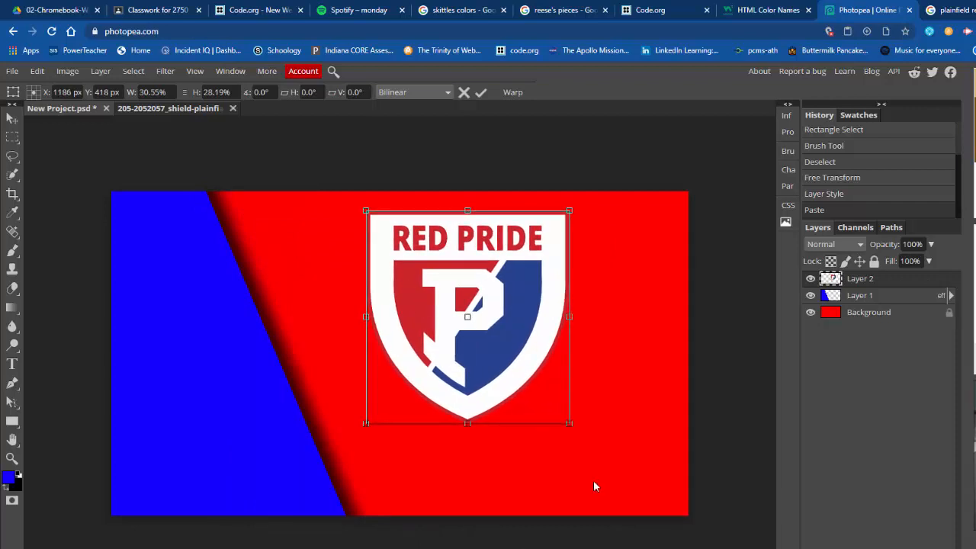
pyautogui.moveTo(569, 425); pyautogui.dragTo(608, 473)
pyautogui.moveTo(513, 394); pyautogui.dragTo(540, 399)
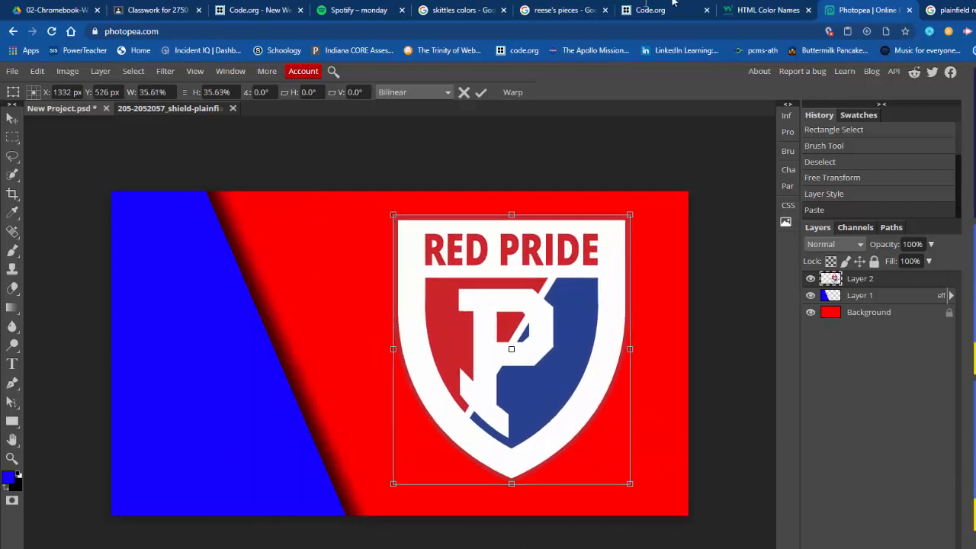
pyautogui.click(480, 93)
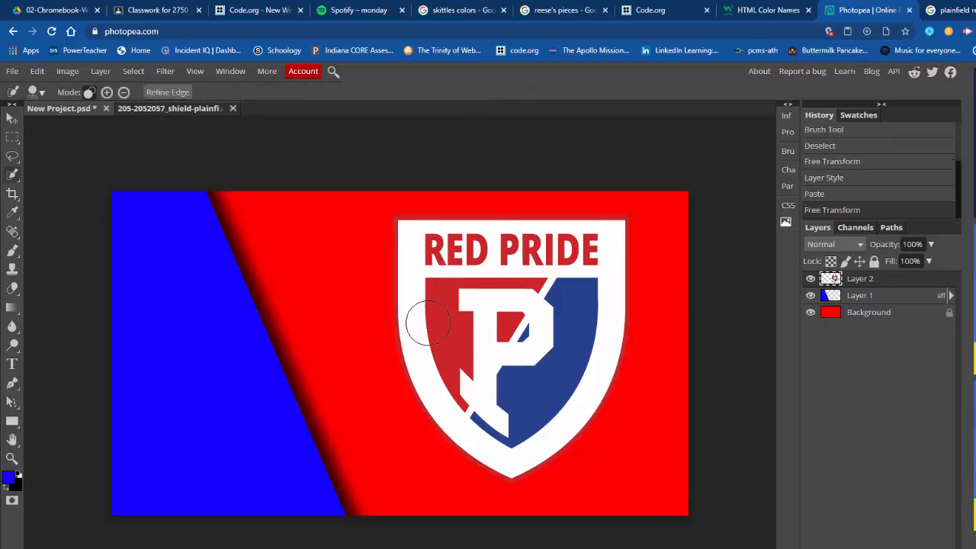
# - Add the text "PCMS" on the blue shape in 24 px black DejaVu Sans
pyautogui.click(12, 367)
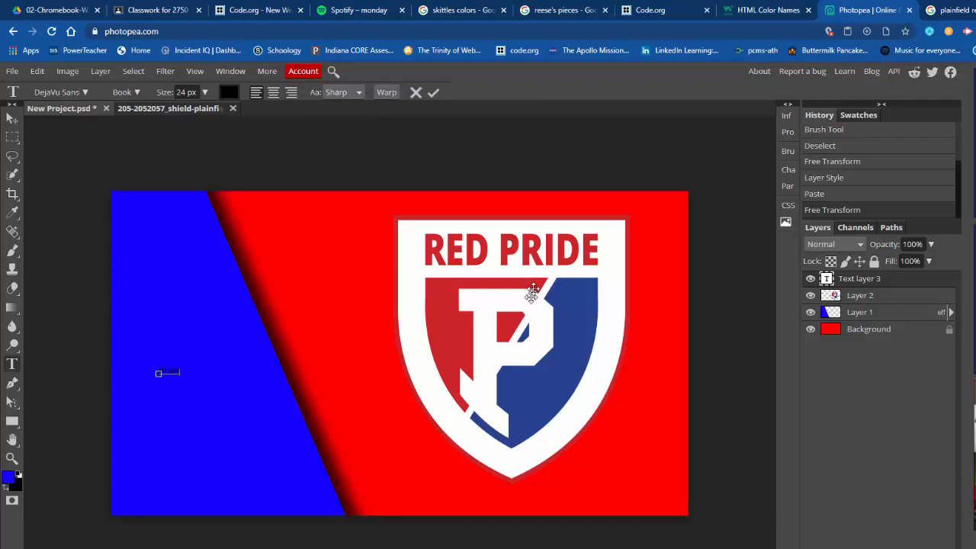
pyautogui.click(433, 93)
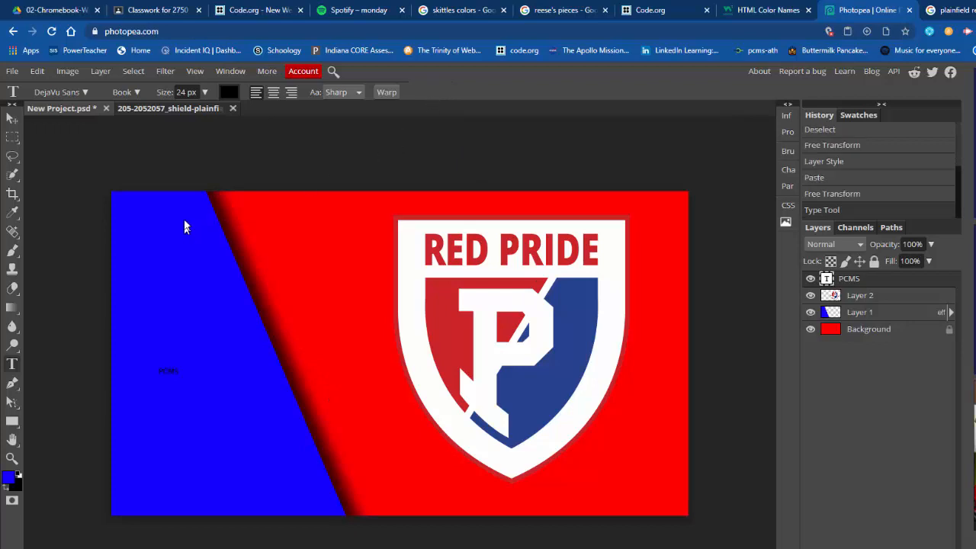
# - Rotate the PCMS text to -90°, enlarge it to about 1043% by 976%, and position it vertically on the blue shape
pyautogui.click(72, 74)
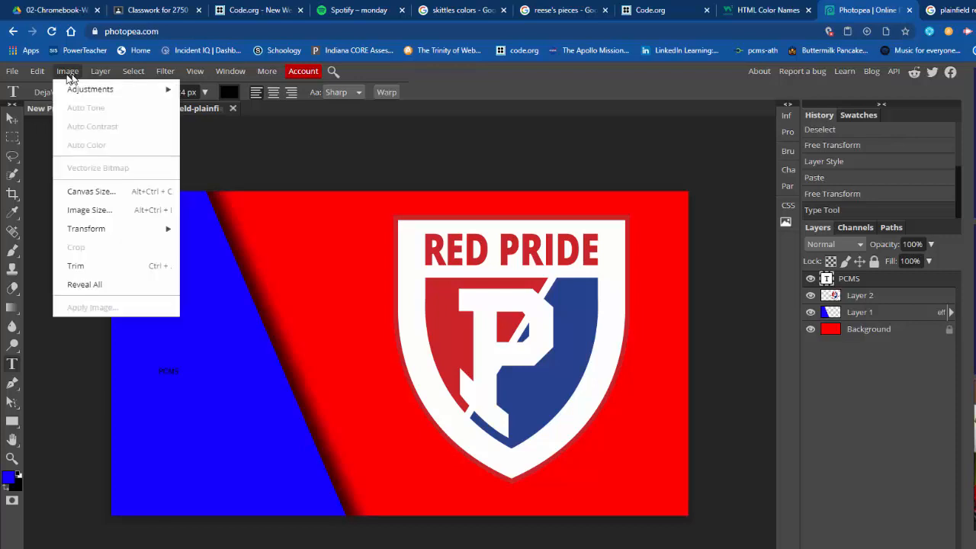
pyautogui.moveTo(34, 79)
pyautogui.click(80, 349)
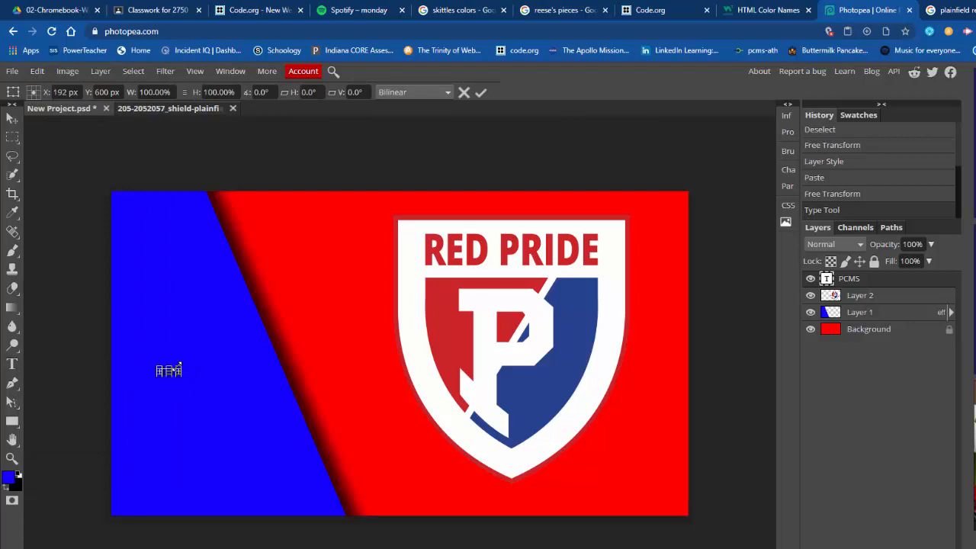
pyautogui.moveTo(183, 366); pyautogui.dragTo(267, 176)
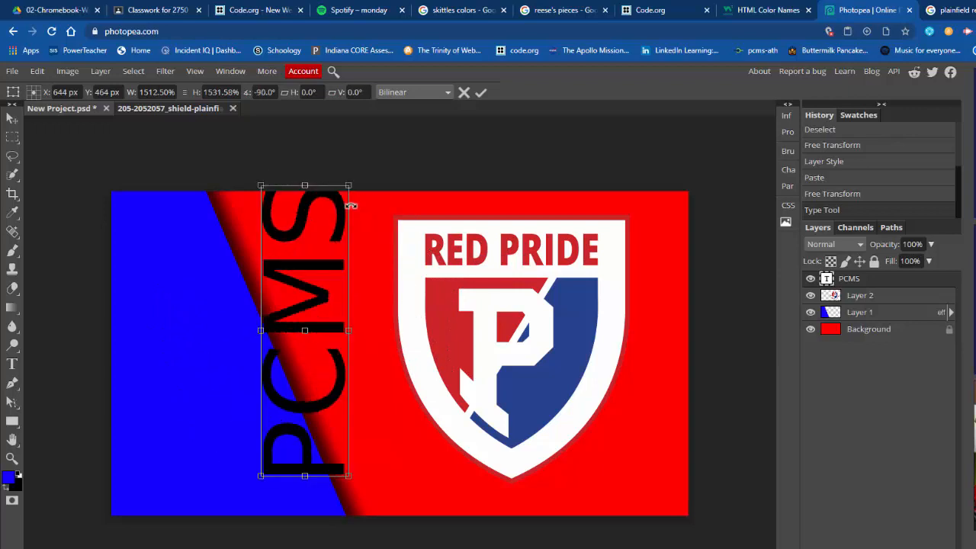
pyautogui.moveTo(347, 187); pyautogui.dragTo(312, 275)
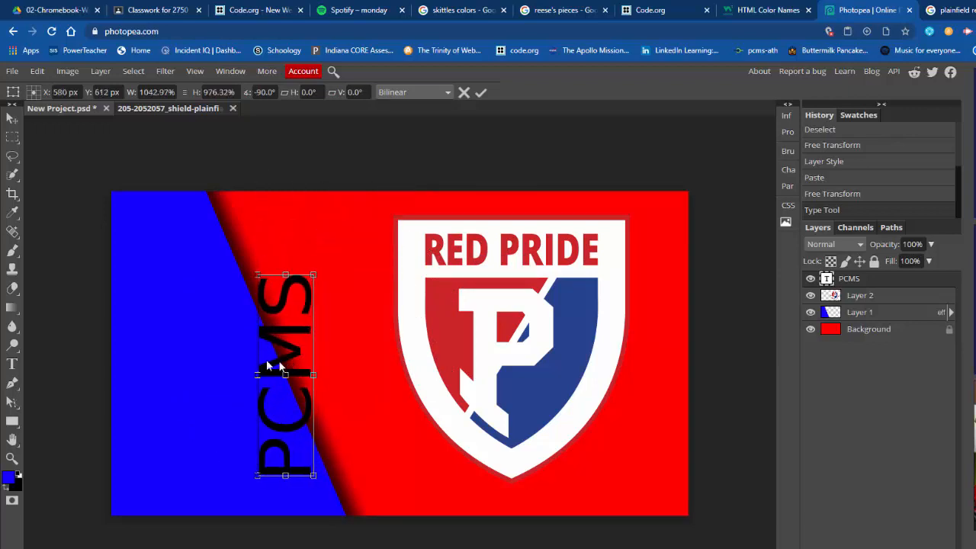
pyautogui.moveTo(269, 366); pyautogui.dragTo(183, 355)
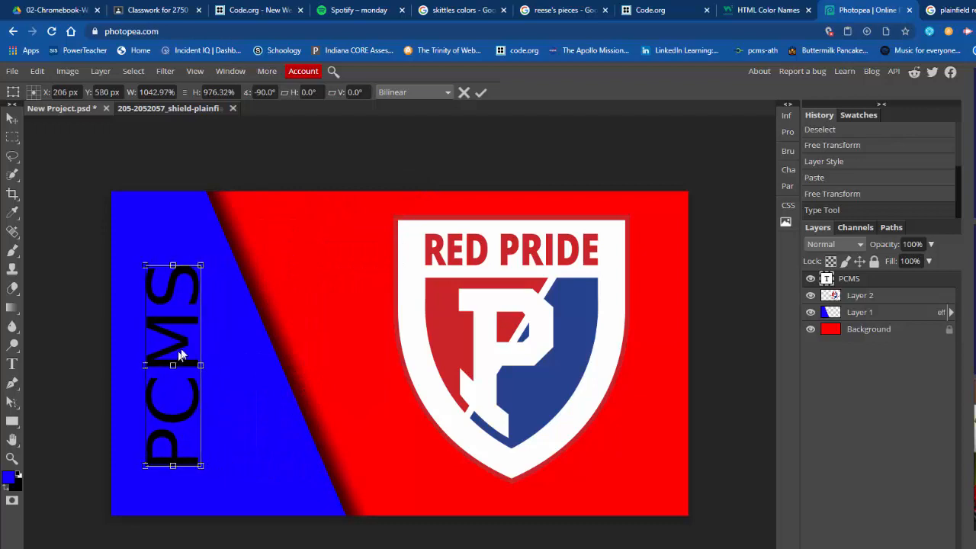
pyautogui.click(482, 93)
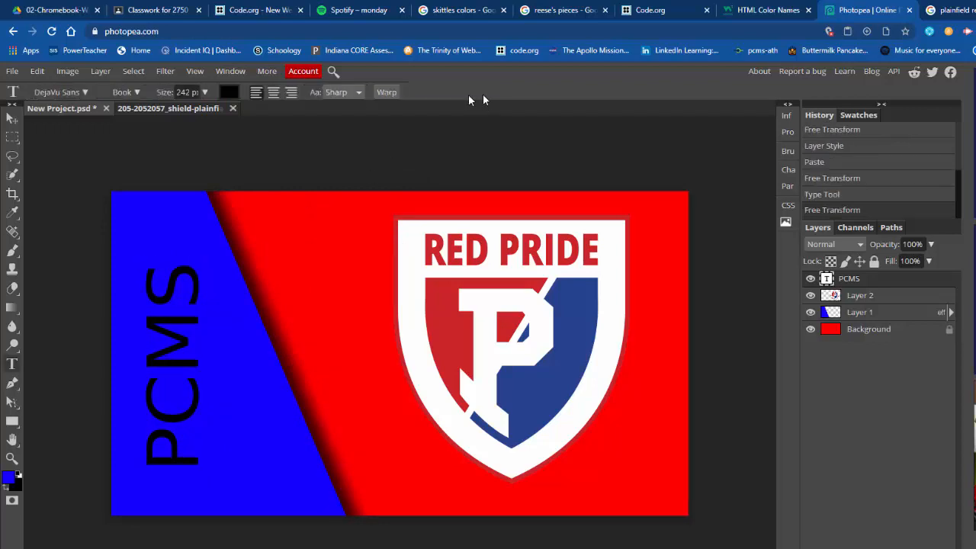
# - Try the Diner font on the PCMS text and settle on Distant Galaxy
pyautogui.click(81, 90)
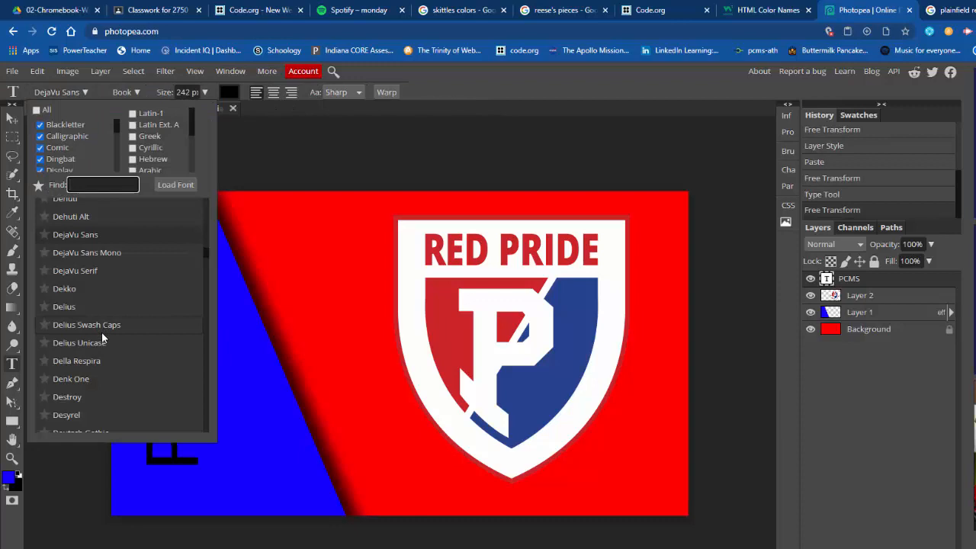
pyautogui.scroll(-4, 101, 338)
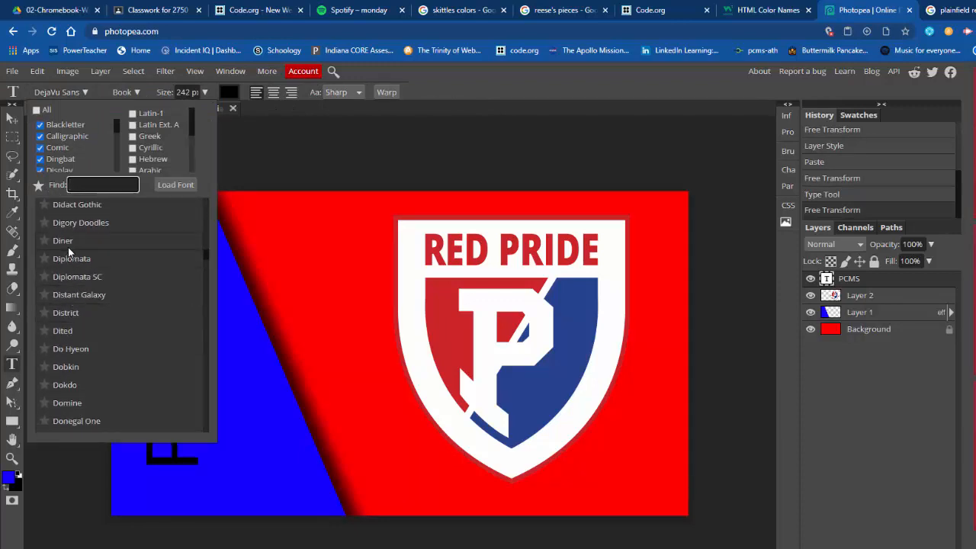
pyautogui.click(67, 241)
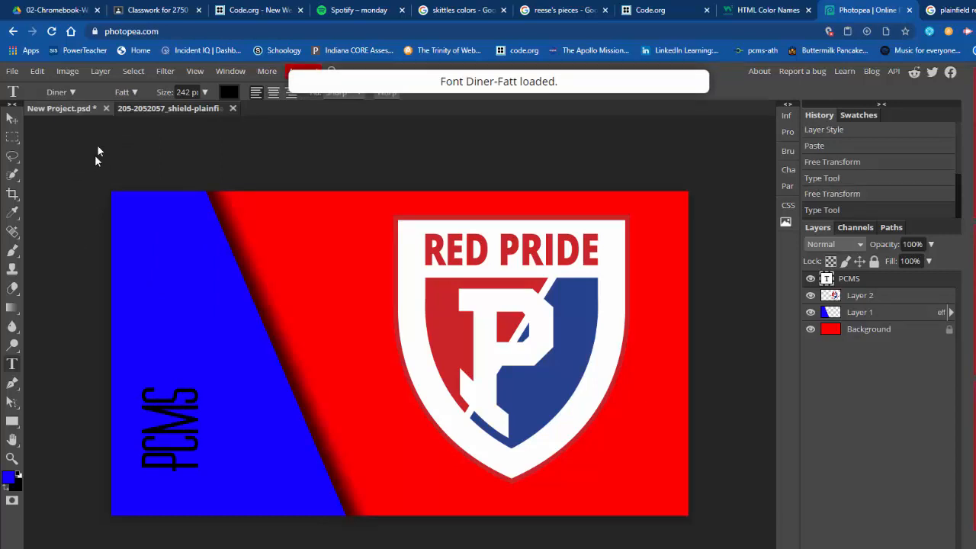
pyautogui.click(77, 91)
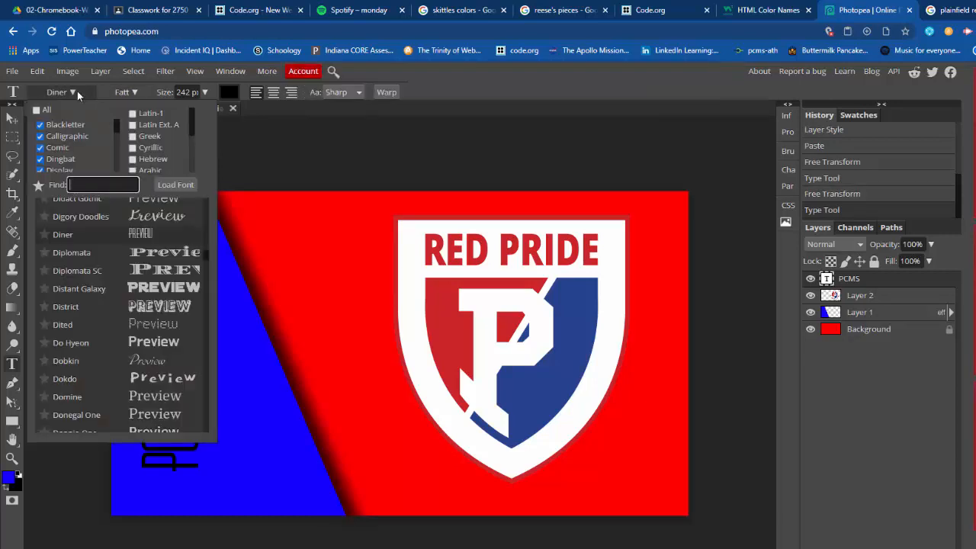
pyautogui.click(70, 290)
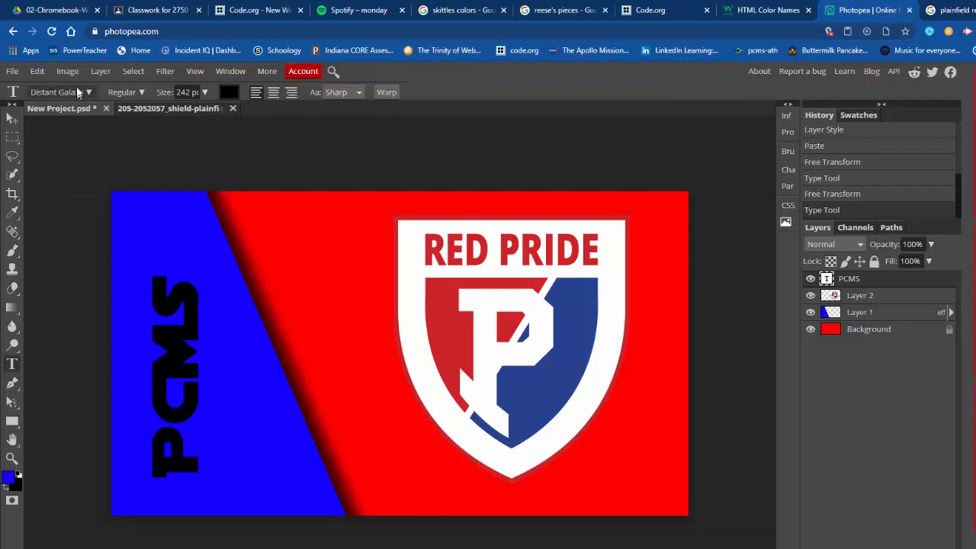
# - Enlarge the PCMS text to about 142% width and 120% height and center it vertically on the blue shape
pyautogui.click(34, 74)
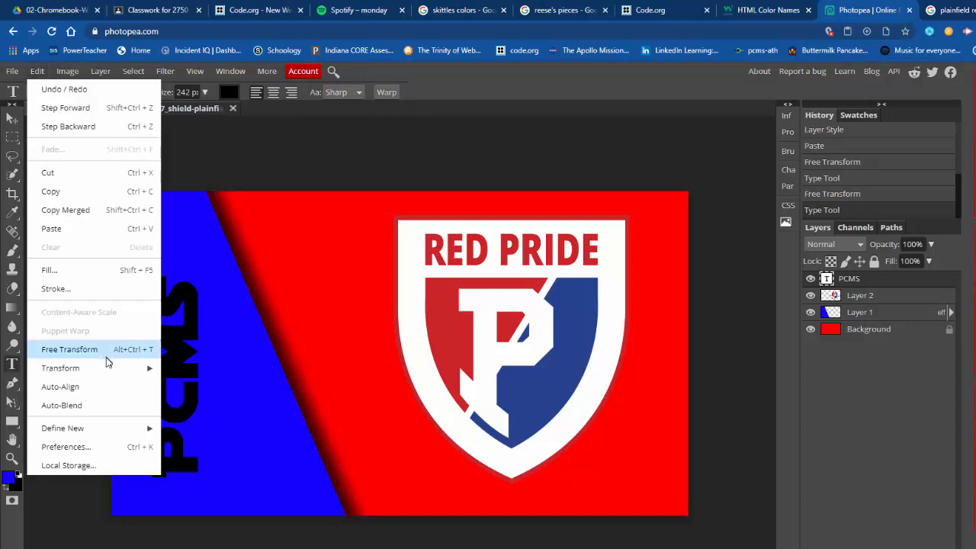
pyautogui.click(77, 351)
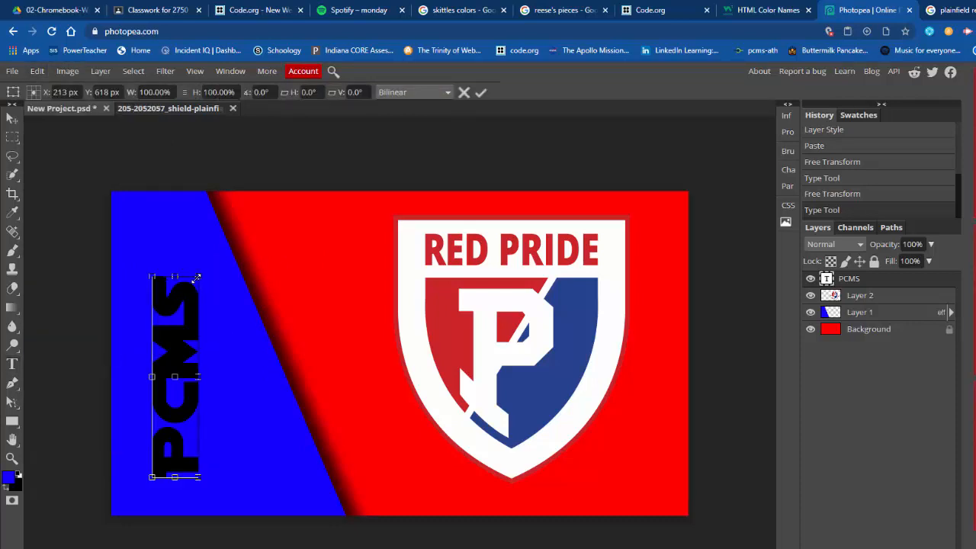
pyautogui.moveTo(196, 276); pyautogui.dragTo(187, 253)
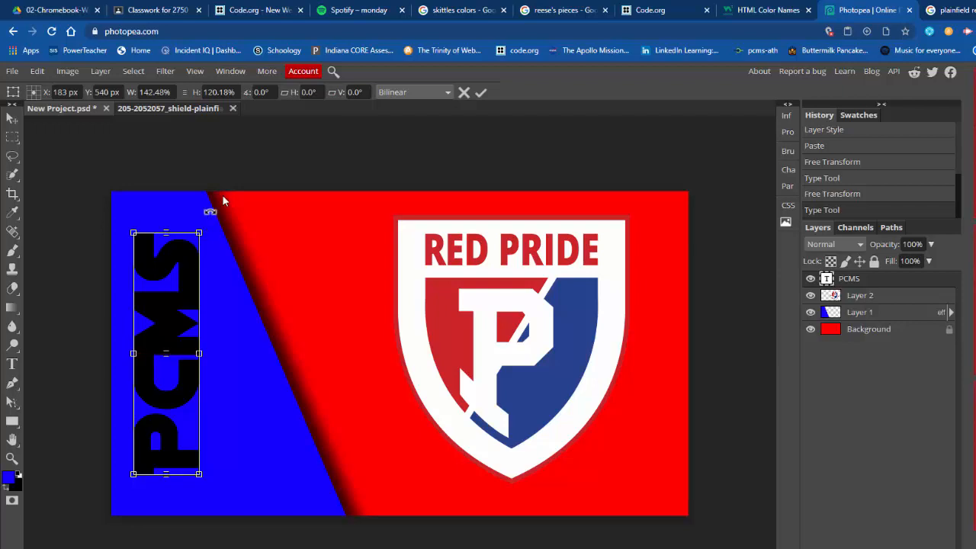
pyautogui.click(481, 93)
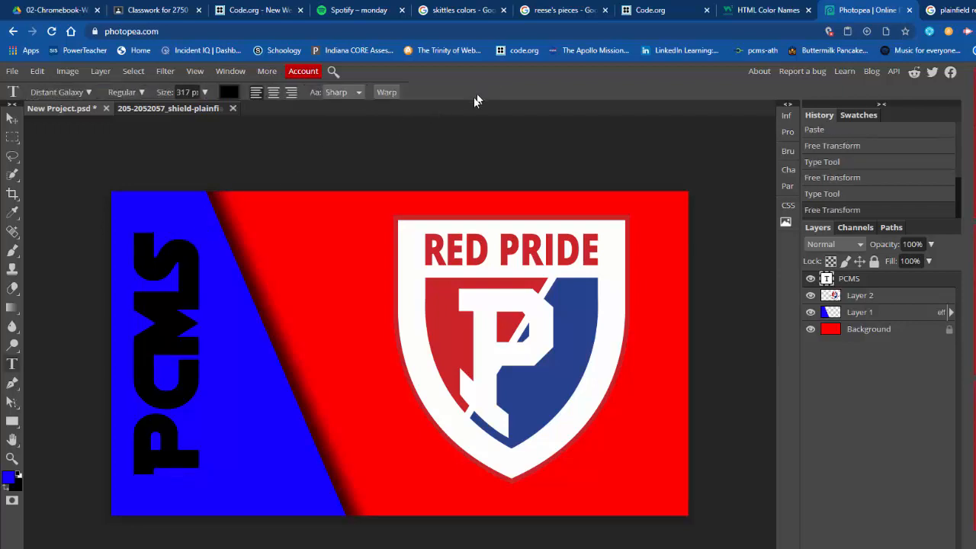
# - Set the PCMS text color to white (ffffff)
pyautogui.click(226, 93)
pyautogui.moveTo(136, 194); pyautogui.dragTo(90, 164)
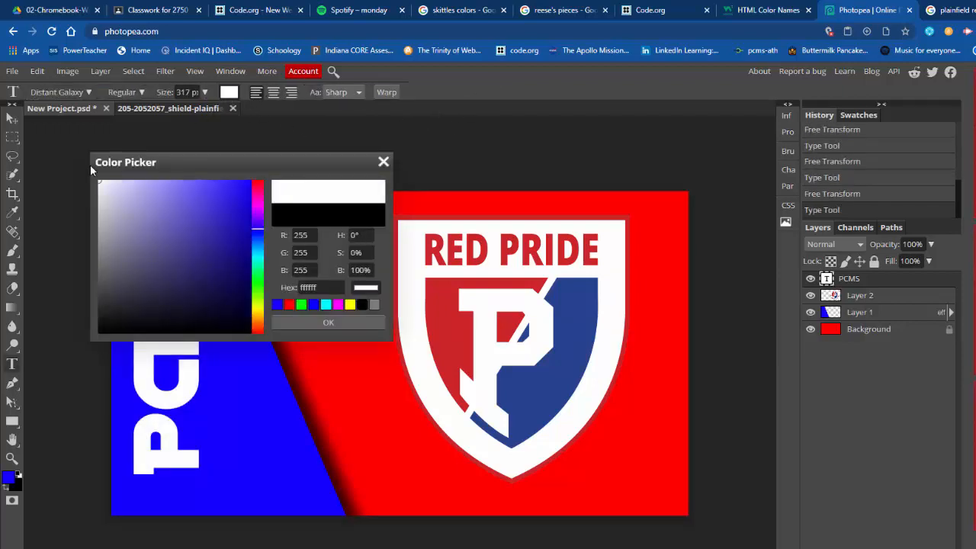
pyautogui.click(357, 323)
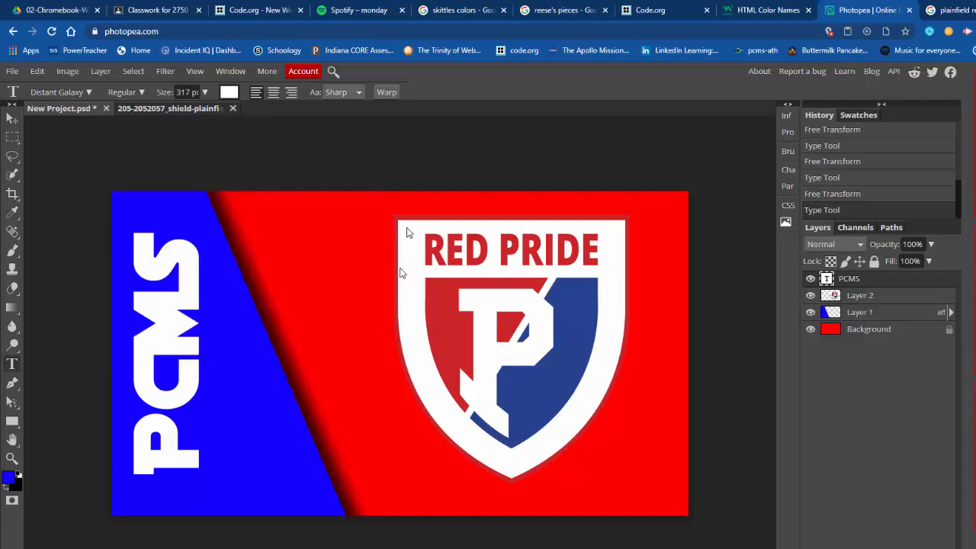
# - Add a red outside stroke of 18 px to the PCMS text
pyautogui.click(878, 548)
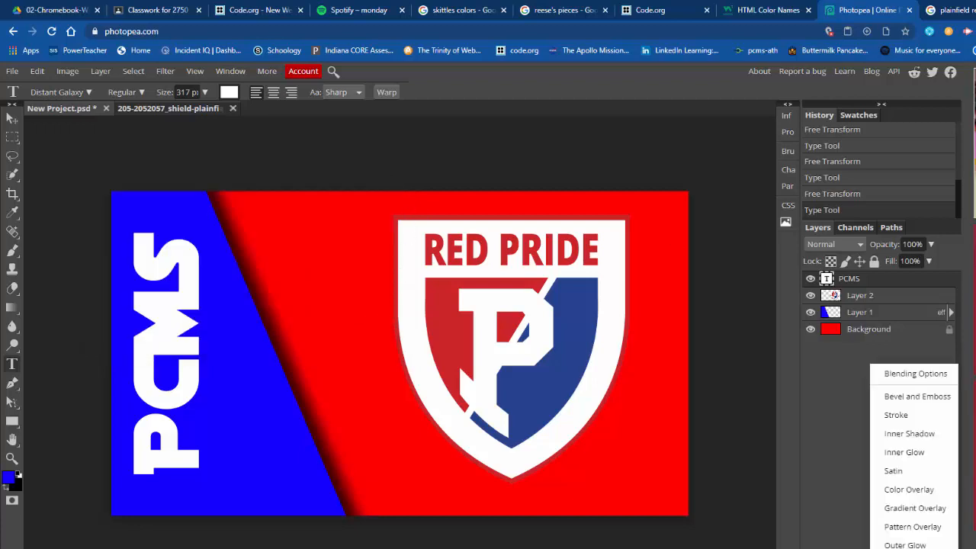
pyautogui.click(896, 415)
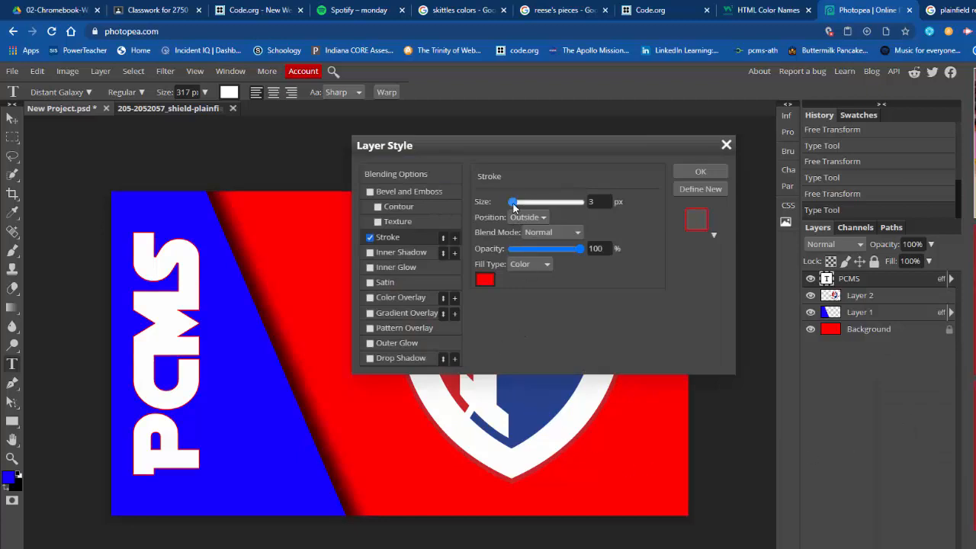
pyautogui.moveTo(514, 202); pyautogui.dragTo(518, 208)
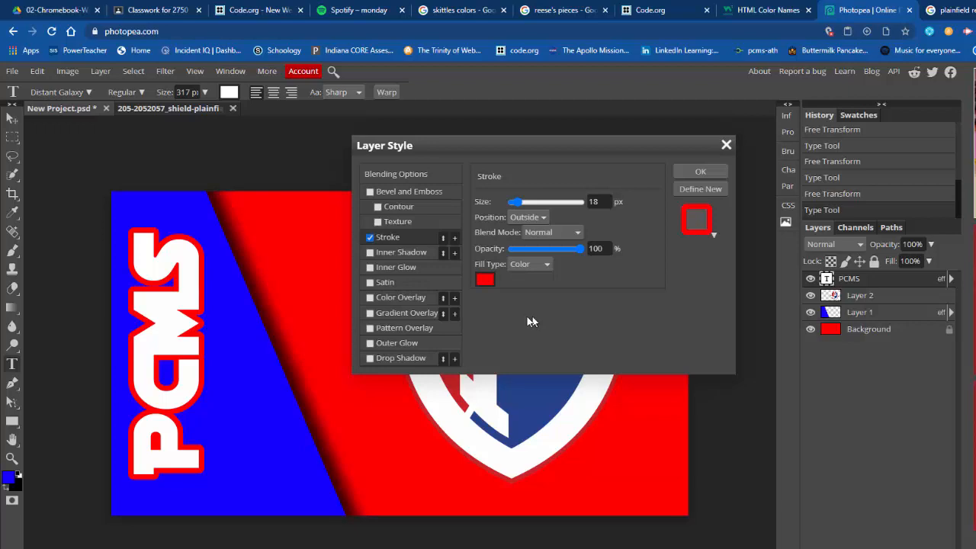
# - Add an inner shadow to the PCMS text with its own 145° angle instead of the global one and a 17 px distance
pyautogui.click(414, 254)
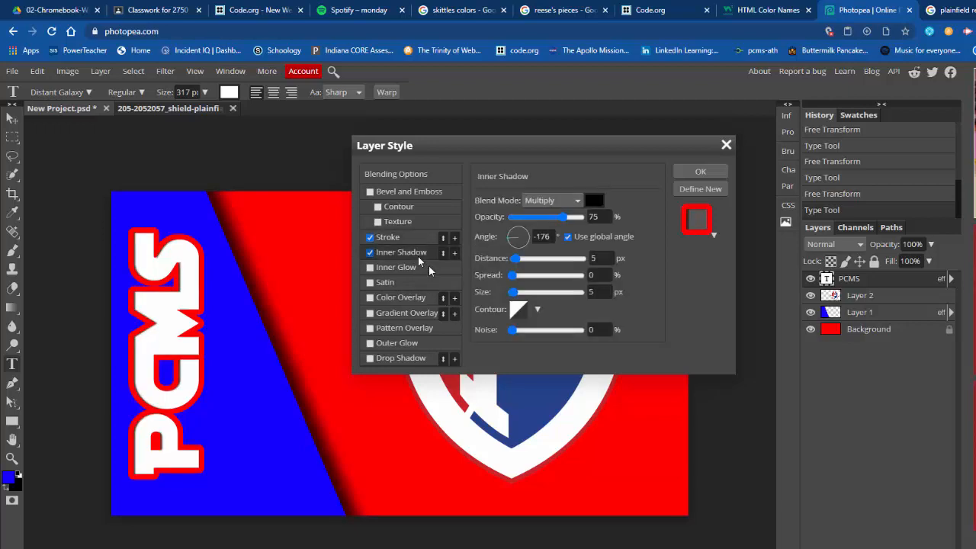
pyautogui.moveTo(511, 240); pyautogui.dragTo(510, 235)
pyautogui.click(568, 236)
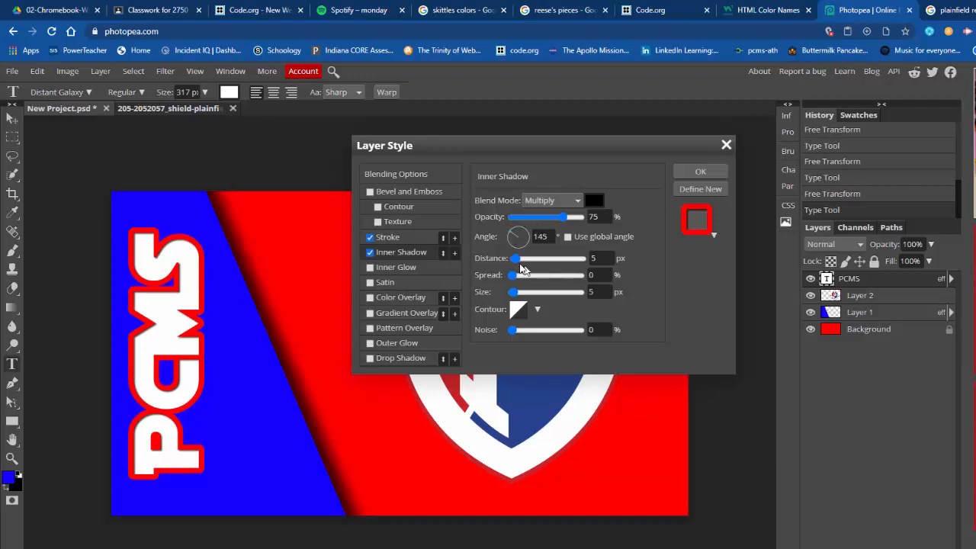
pyautogui.moveTo(518, 262); pyautogui.dragTo(522, 266)
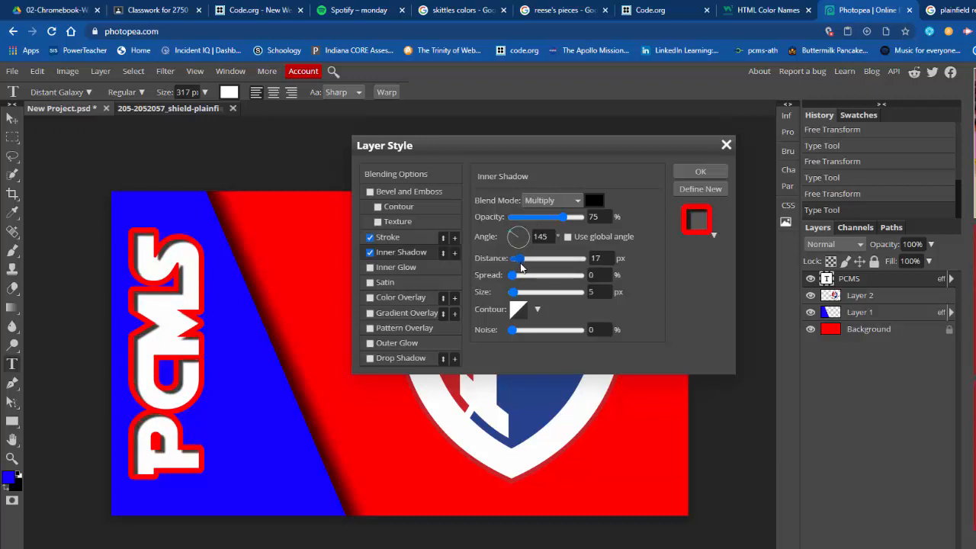
pyautogui.click(699, 177)
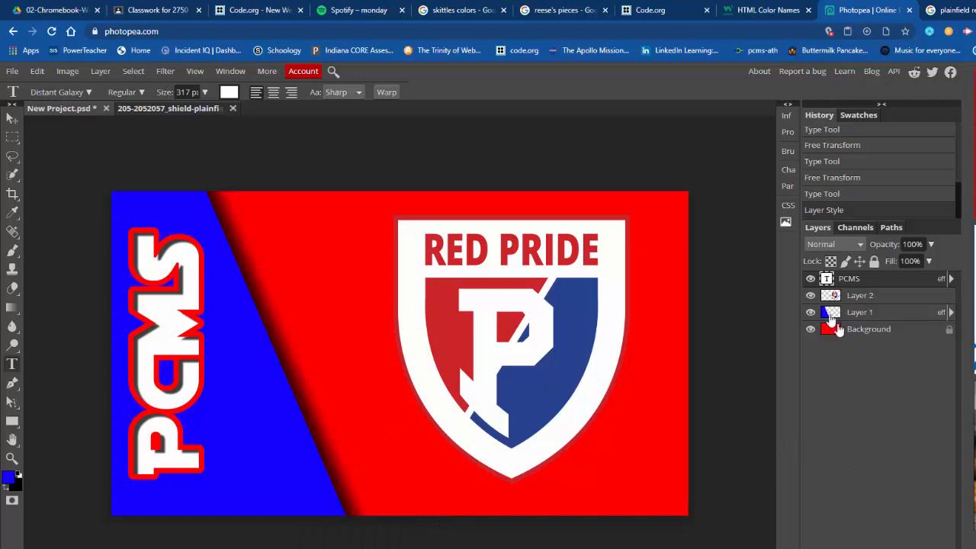
# - Add a drop shadow to the Red Pride shield layer with 27 px distance, 21% spread and 58 px size
pyautogui.click(834, 295)
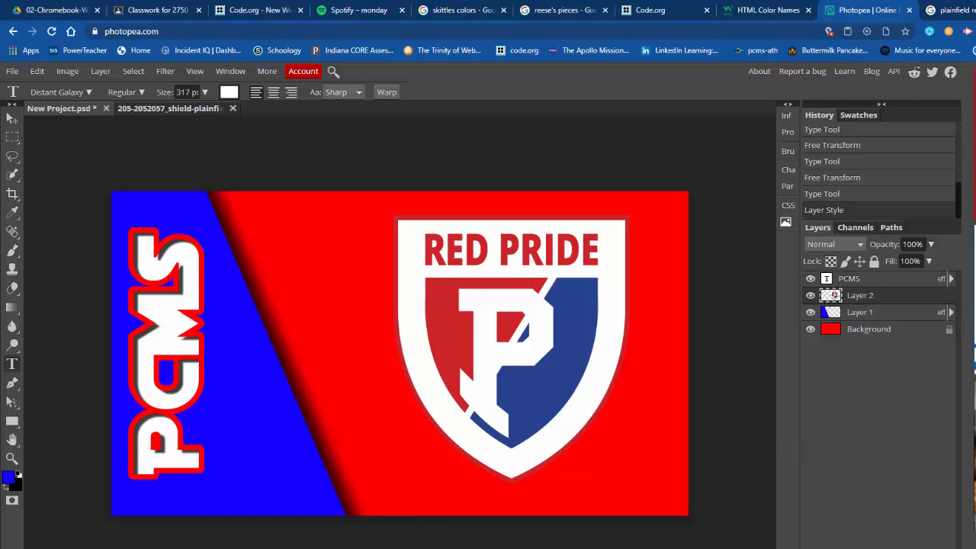
pyautogui.click(871, 548)
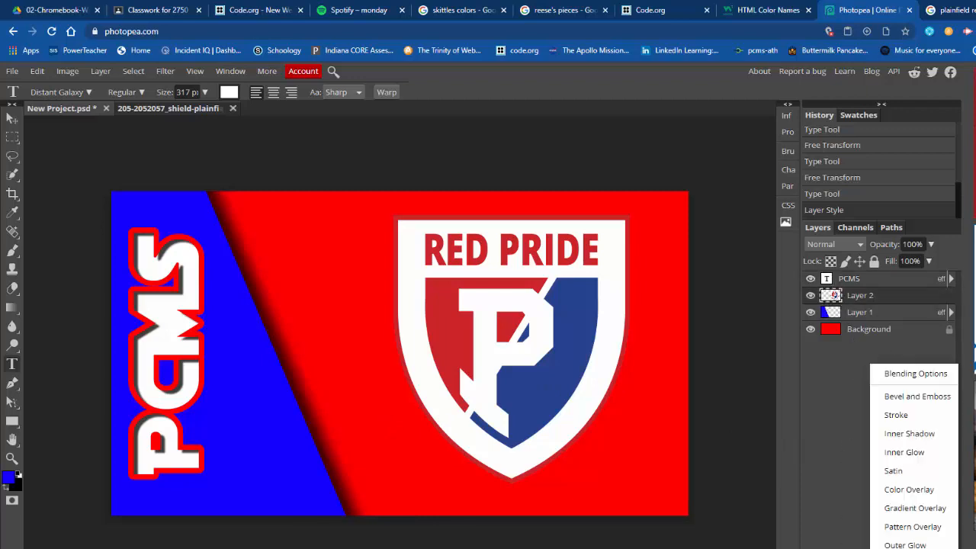
pyautogui.click(900, 548)
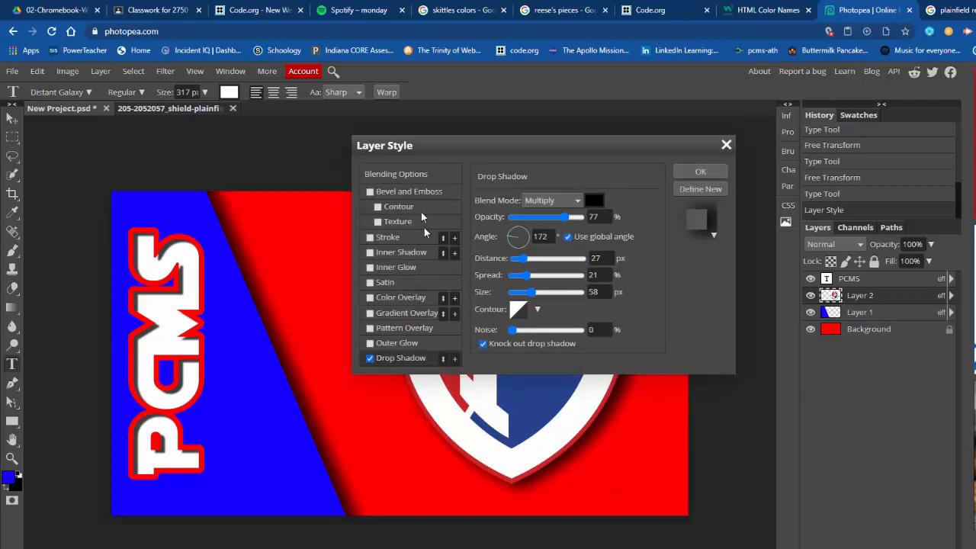
pyautogui.click(701, 171)
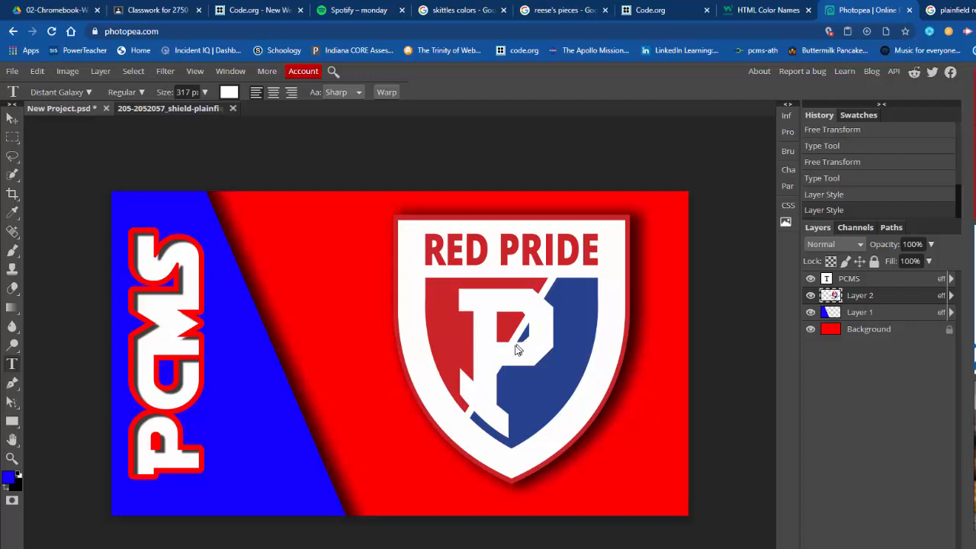
# - Export the wallpaper as a 1920 x 1080 px JPG at 70% quality
pyautogui.click(8, 69)
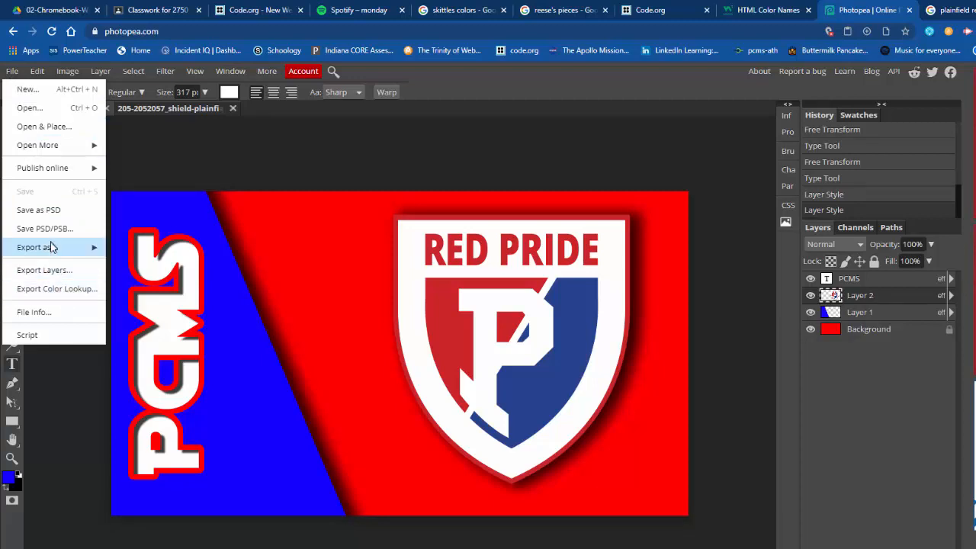
pyautogui.moveTo(75, 248)
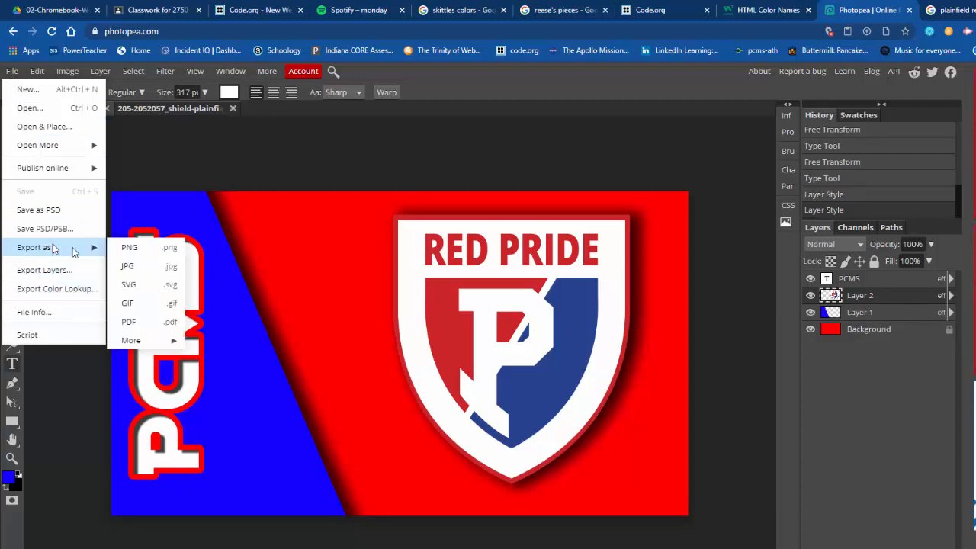
pyautogui.click(145, 272)
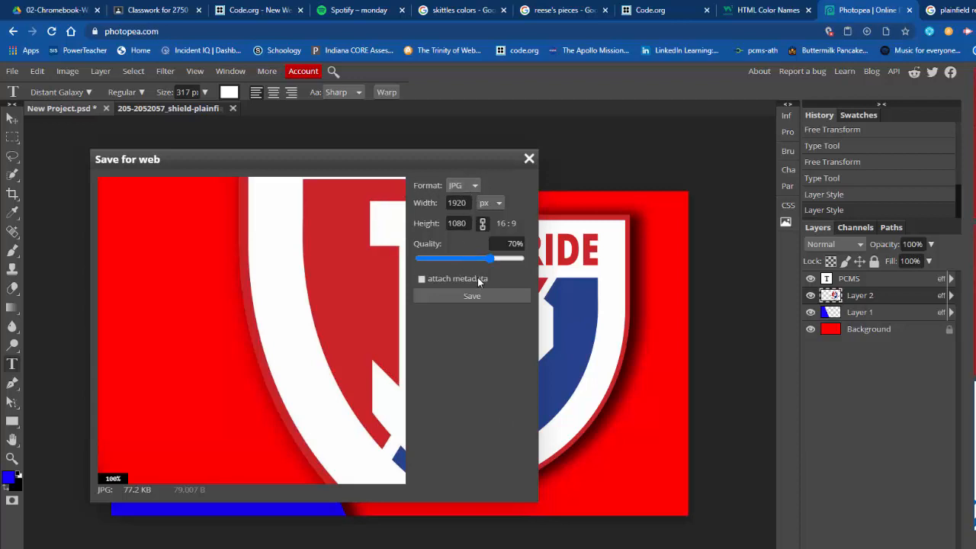
pyautogui.click(469, 297)
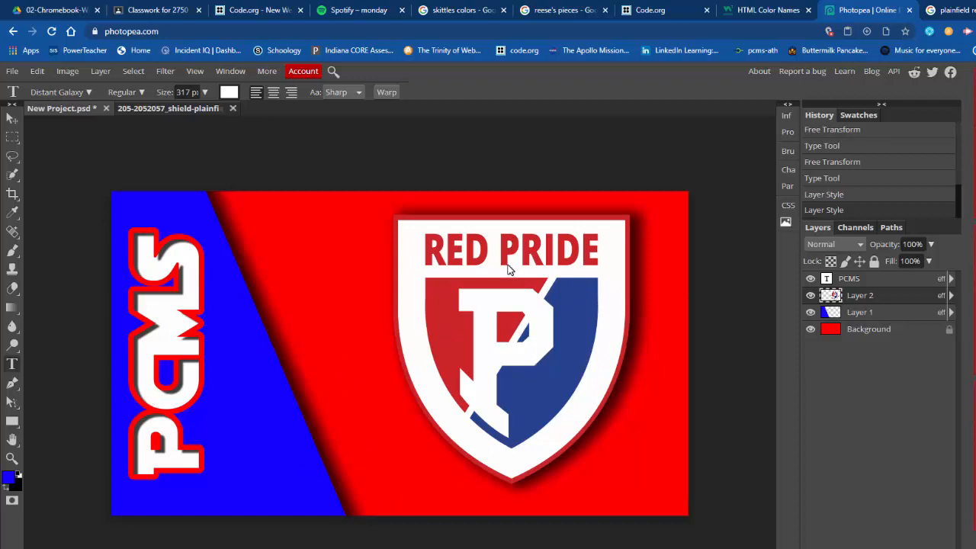
# - Open the file commands for the wallpaper project
pyautogui.click(13, 71)
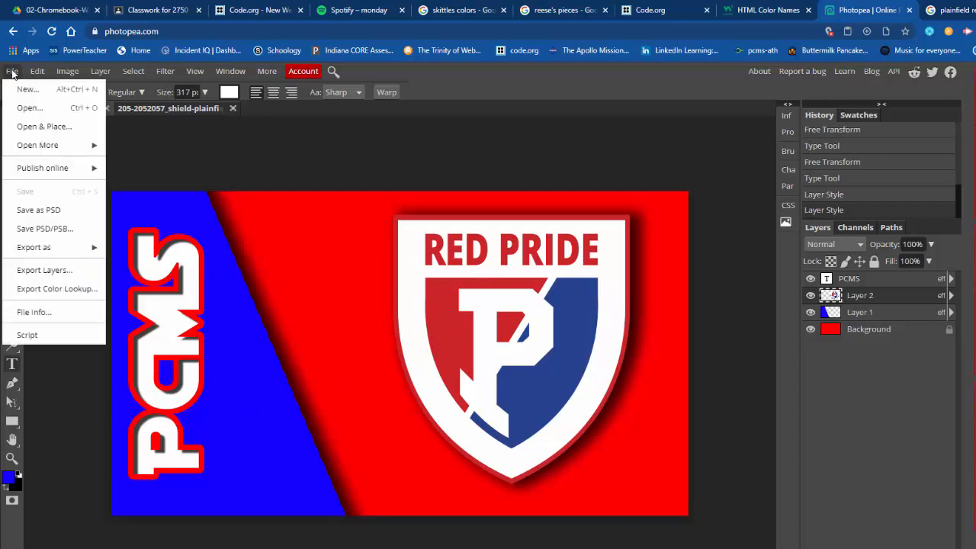